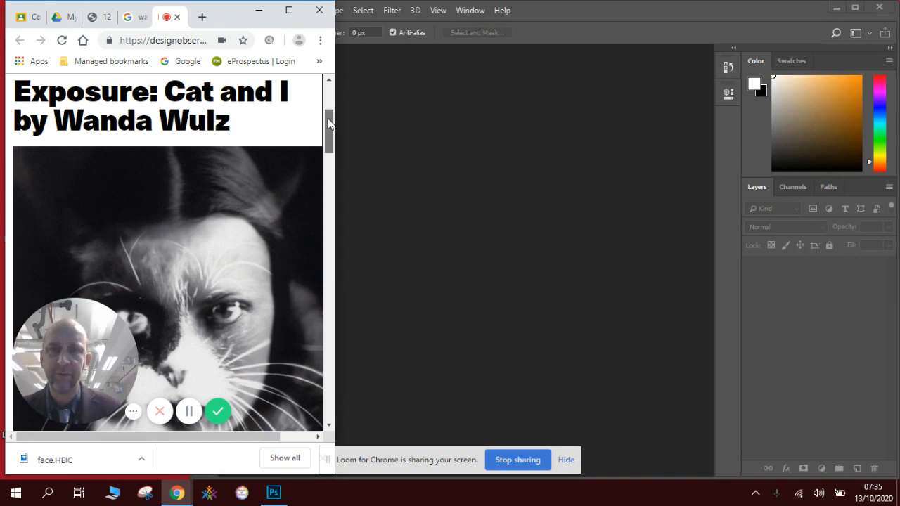
Examine the "Cat and I" photograph by Wanda Wulz in the article and the uploaded photos in Google Drive.
{"action": "scroll", "coordinate": [328, 138], "scroll_direction": "down", "scroll_amount": 2}
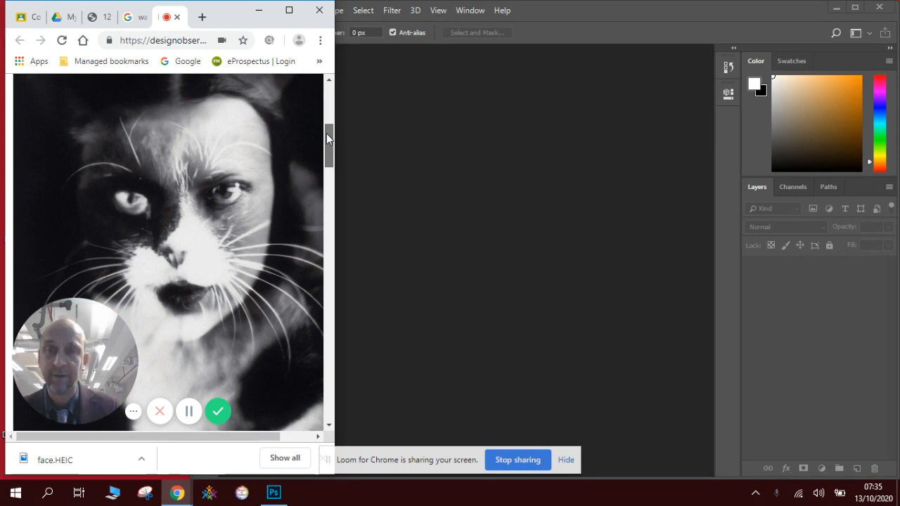
{"action": "left_click_drag", "start_coordinate": [326, 133], "coordinate": [326, 111]}
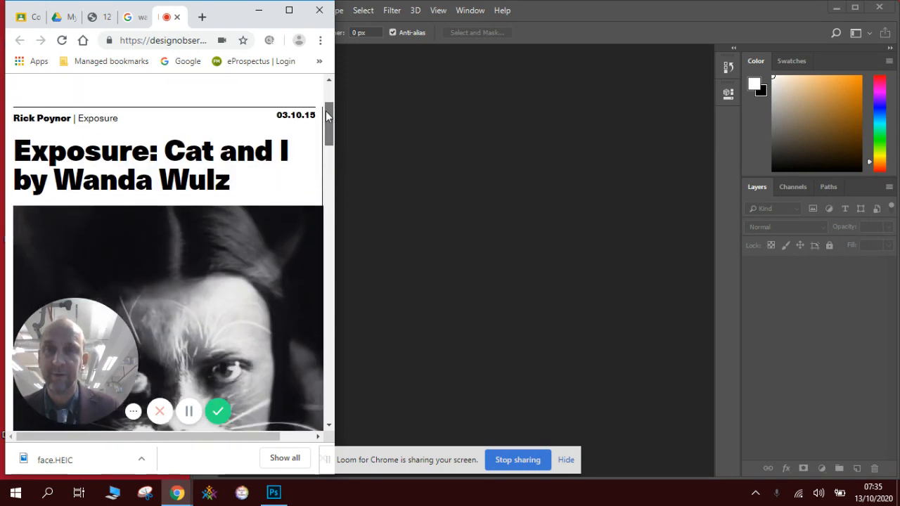
{"action": "left_click", "coordinate": [65, 19]}
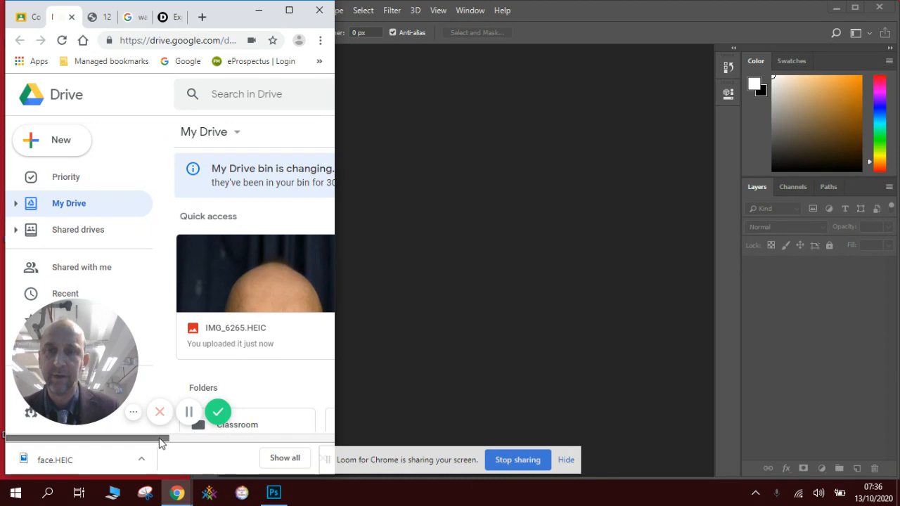
{"action": "left_click_drag", "start_coordinate": [161, 438], "coordinate": [196, 439]}
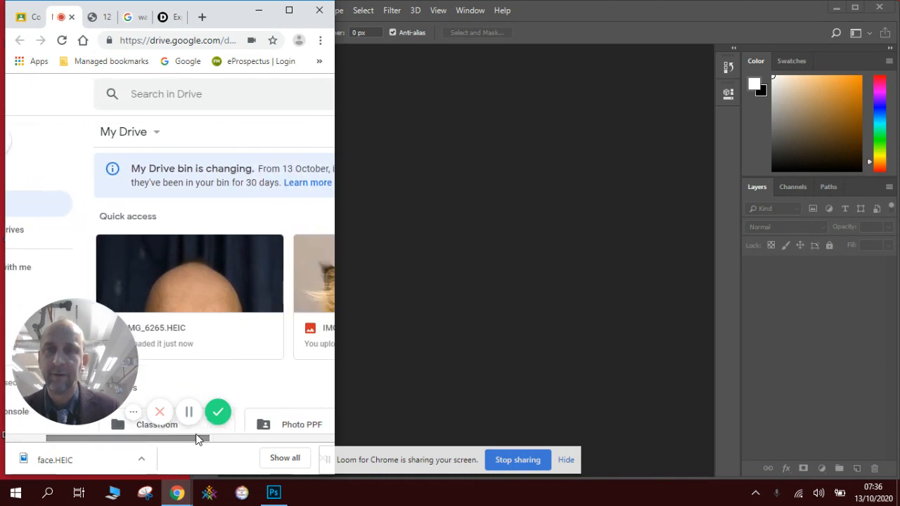
{"action": "left_click", "coordinate": [106, 21]}
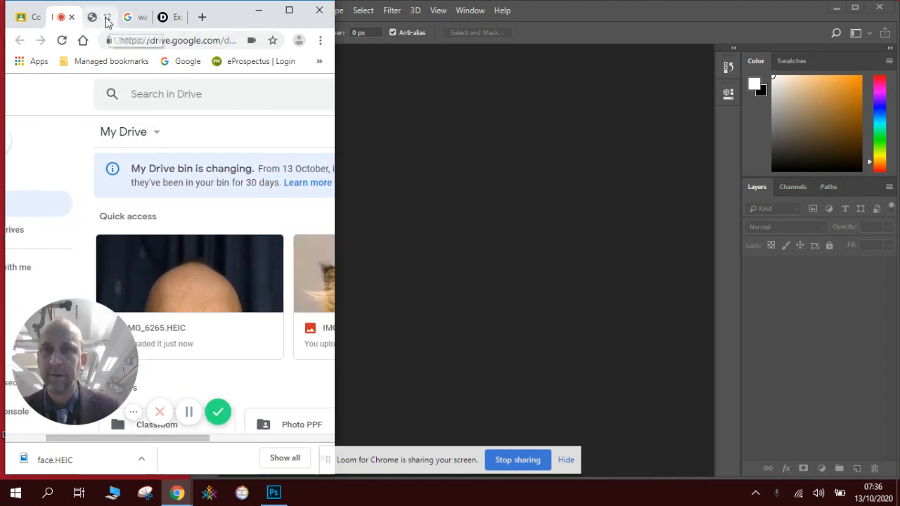
{"action": "left_click", "coordinate": [76, 19]}
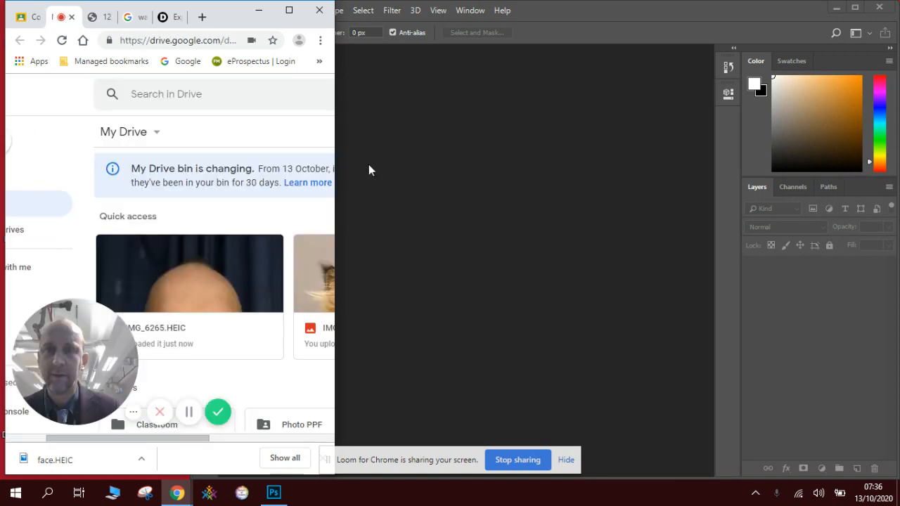
Switch to Photoshop and try to open the face HEIC file from the Photoshop examples folder.
{"action": "left_click", "coordinate": [386, 132]}
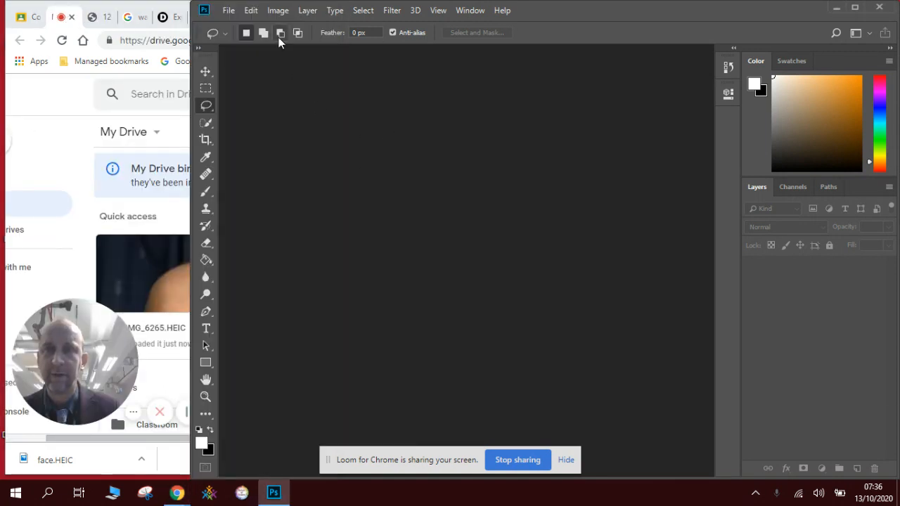
{"action": "left_click", "coordinate": [229, 12]}
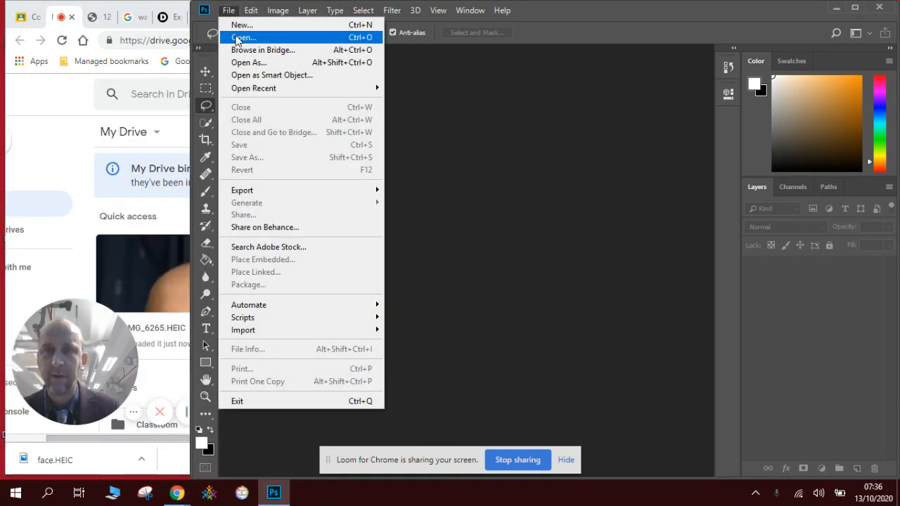
{"action": "left_click", "coordinate": [236, 36]}
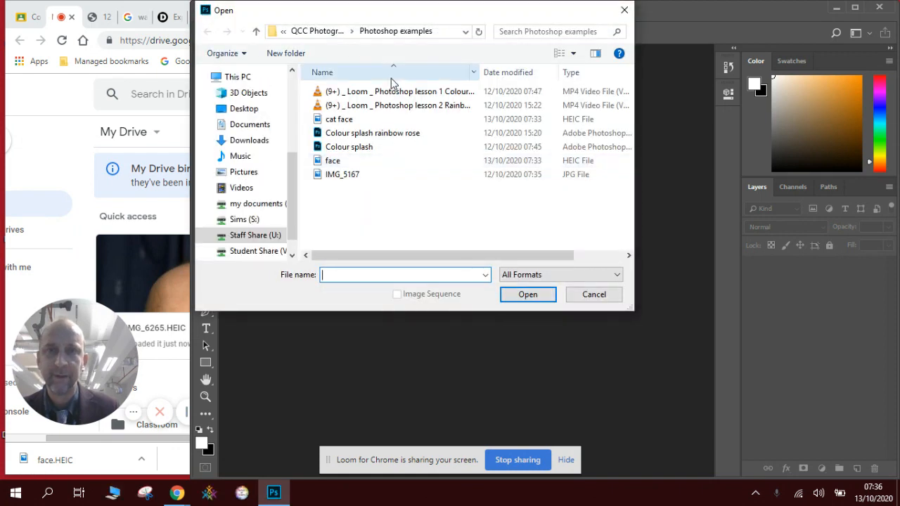
{"action": "double_click", "coordinate": [356, 163]}
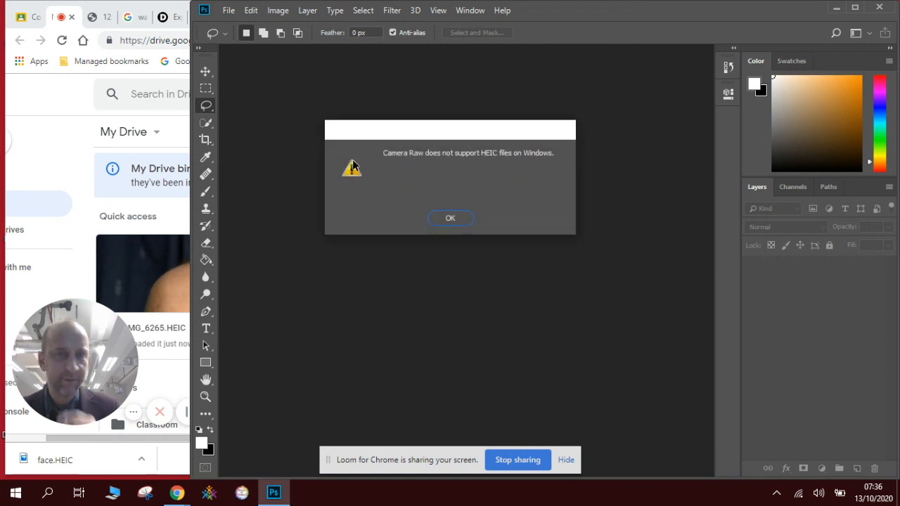
{"action": "left_click", "coordinate": [448, 220]}
{"action": "left_click", "coordinate": [538, 194]}
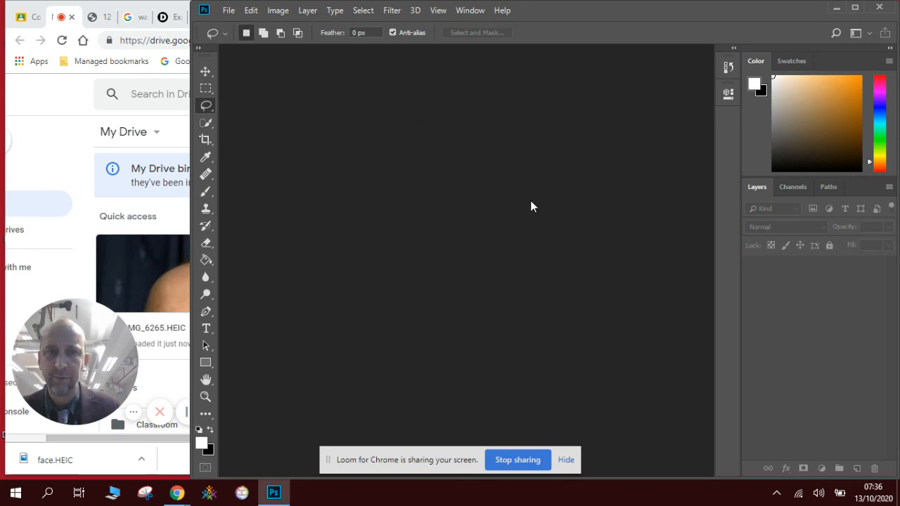
Open IMG_6265.HEIC in Google Drive in a maximized browser window and capture the whole portrait with the Snipping Tool.
{"action": "left_click", "coordinate": [157, 260]}
{"action": "left_click", "coordinate": [156, 260]}
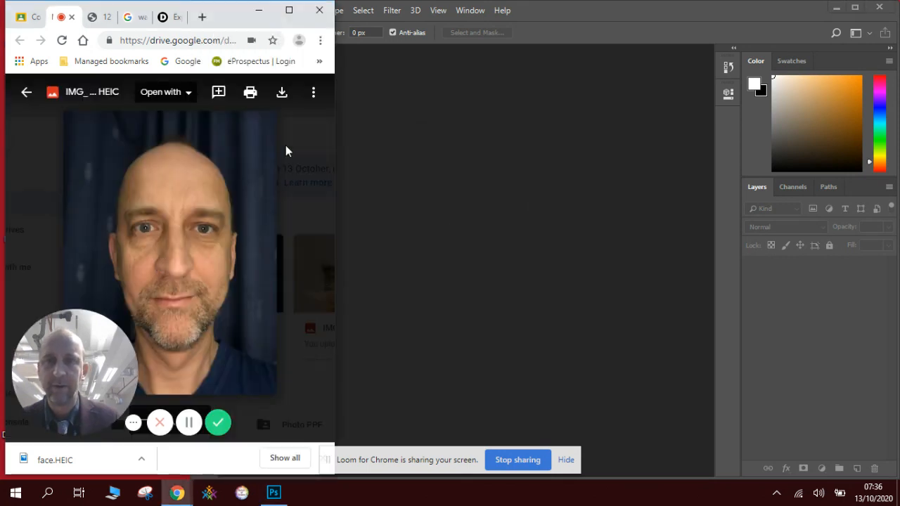
{"action": "left_click", "coordinate": [289, 10]}
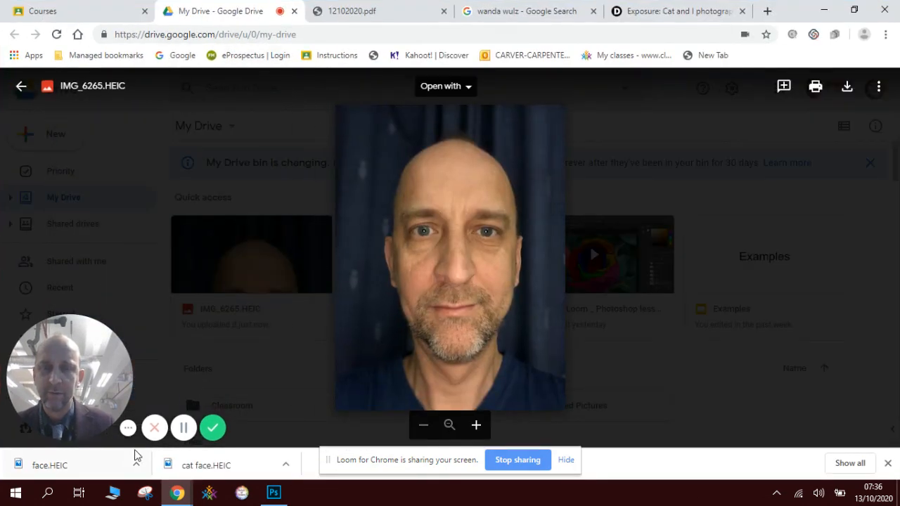
{"action": "left_click", "coordinate": [145, 492]}
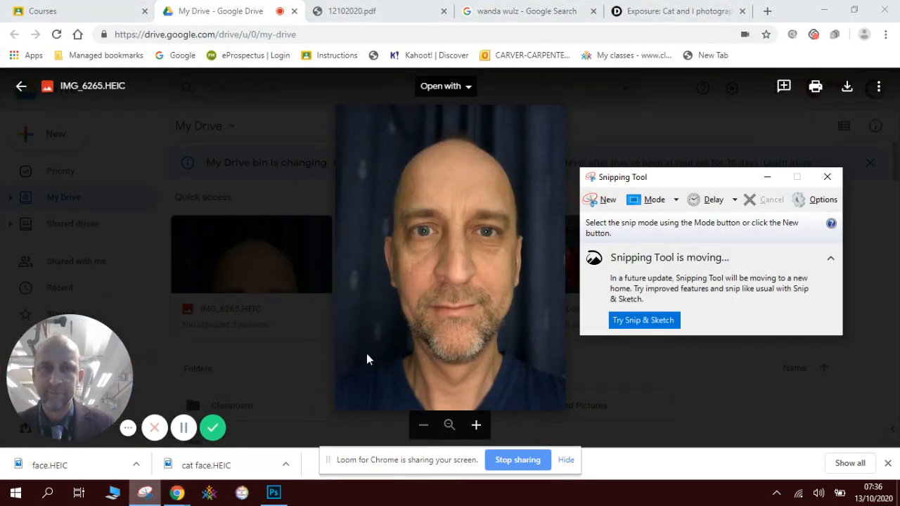
{"action": "left_click", "coordinate": [601, 201]}
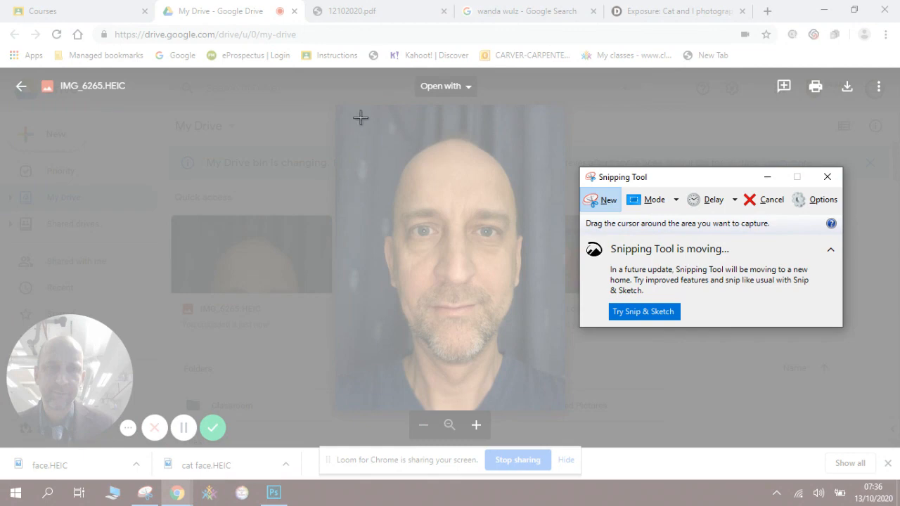
{"action": "left_click_drag", "start_coordinate": [338, 108], "coordinate": [562, 408]}
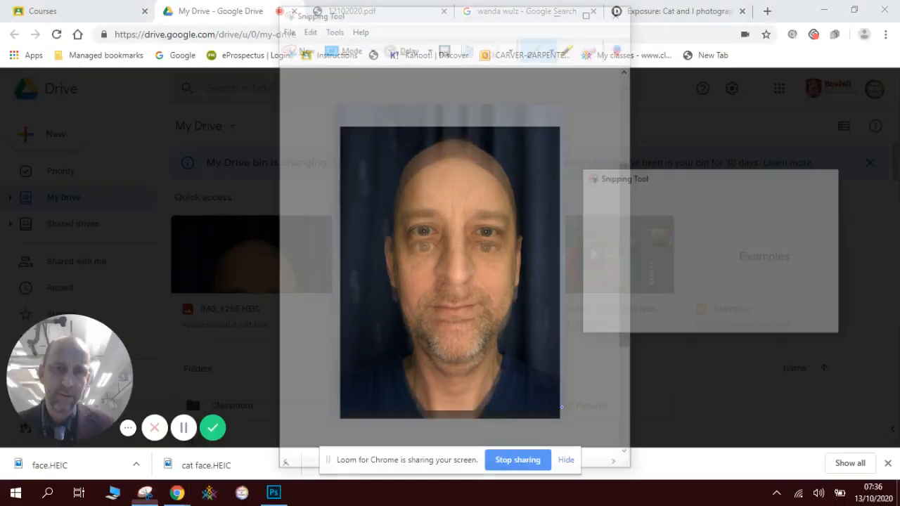
Create a 343 x 456 px, 72 ppi Photoshop document from the Clipboard preset and paste the portrait snip into it.
{"action": "left_click", "coordinate": [275, 494]}
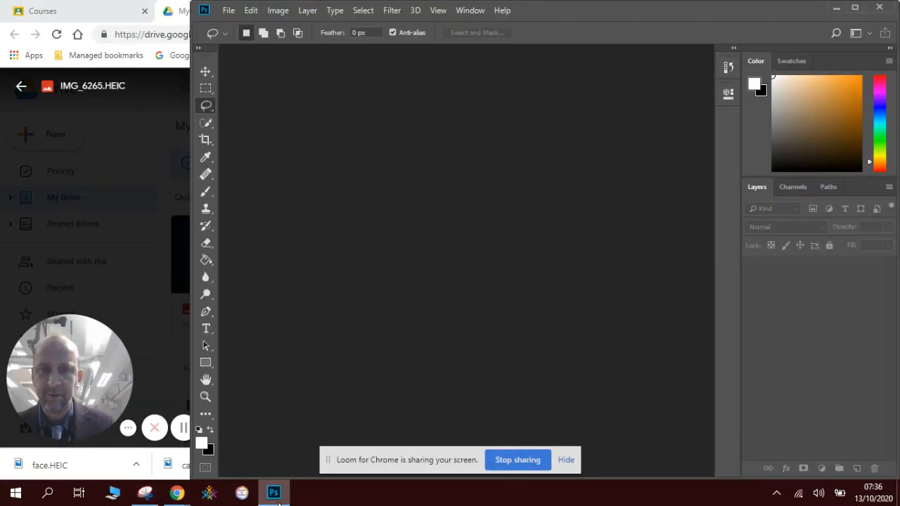
{"action": "left_click", "coordinate": [229, 10]}
{"action": "left_click", "coordinate": [240, 25]}
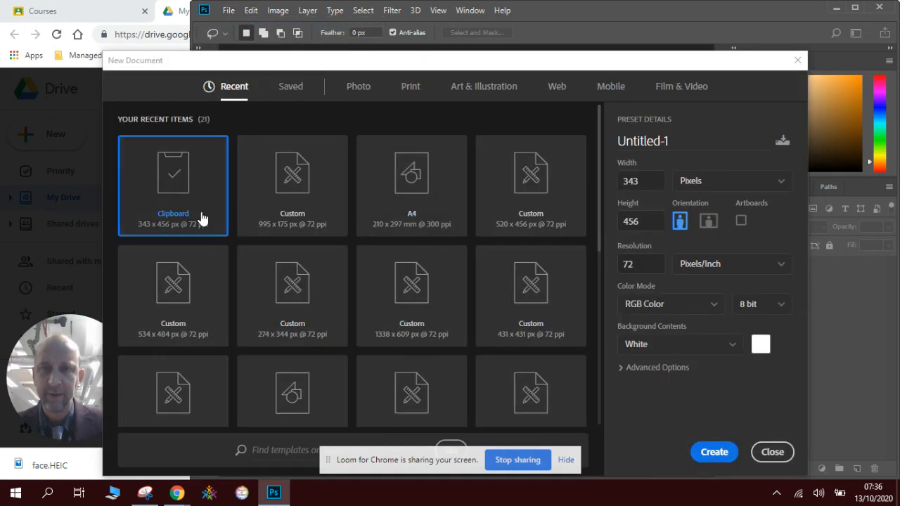
{"action": "left_click", "coordinate": [711, 454]}
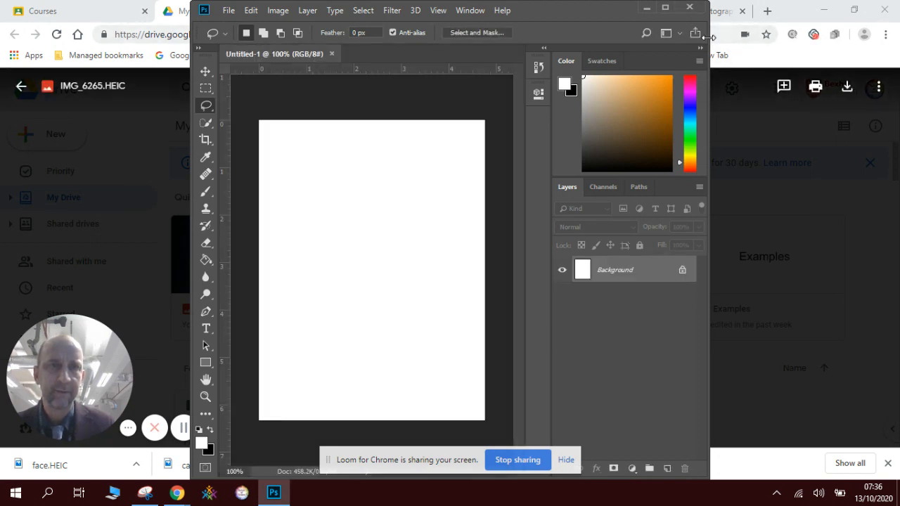
{"action": "left_click_drag", "start_coordinate": [710, 36], "coordinate": [898, 36]}
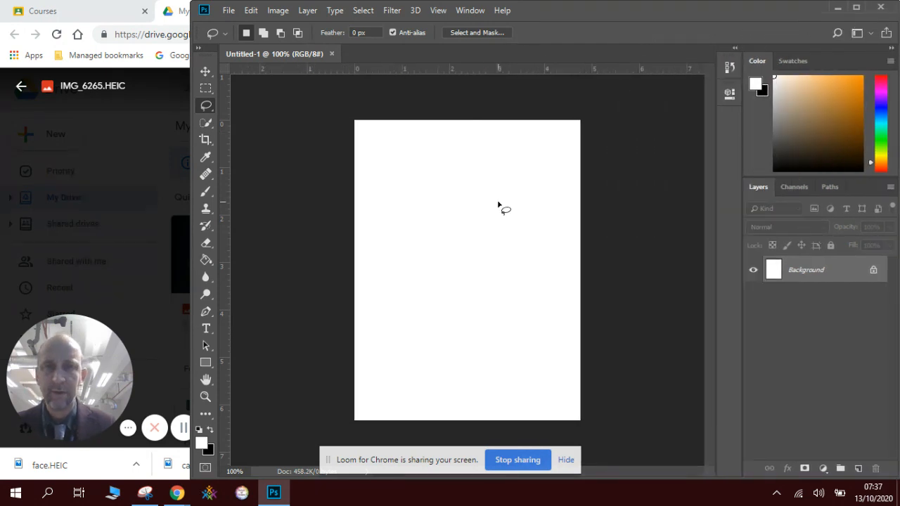
{"action": "key", "text": "ctrl+v"}
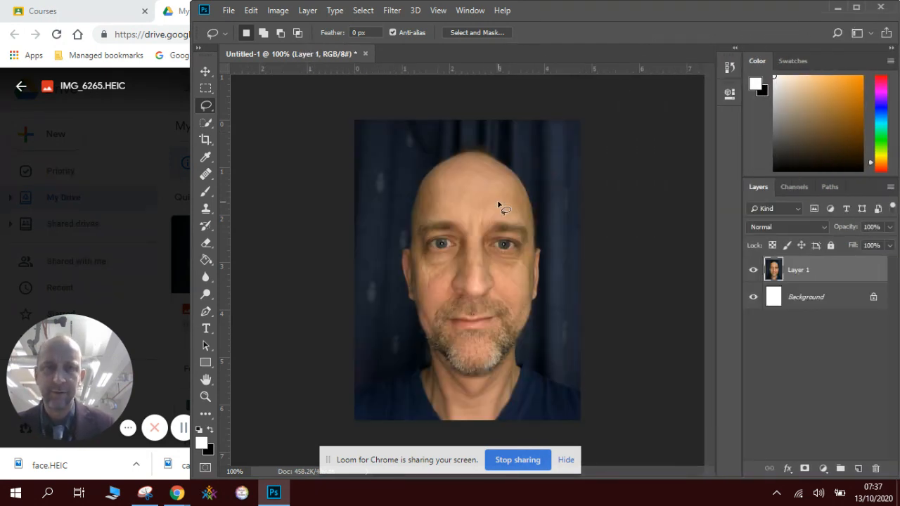
Open the cat photo IMG_6261.HEIC in Google Drive and capture it in full with the Snipping Tool.
{"action": "left_click", "coordinate": [157, 232]}
{"action": "left_click", "coordinate": [157, 230]}
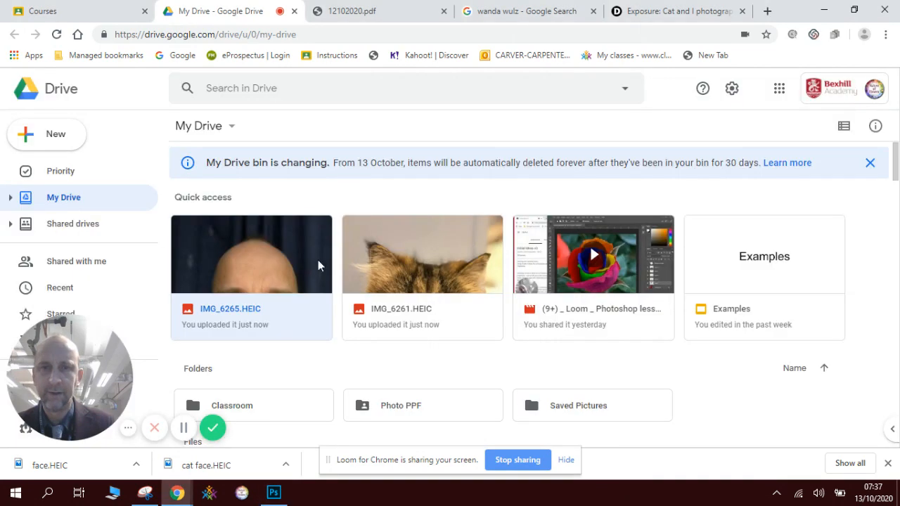
{"action": "double_click", "coordinate": [396, 264]}
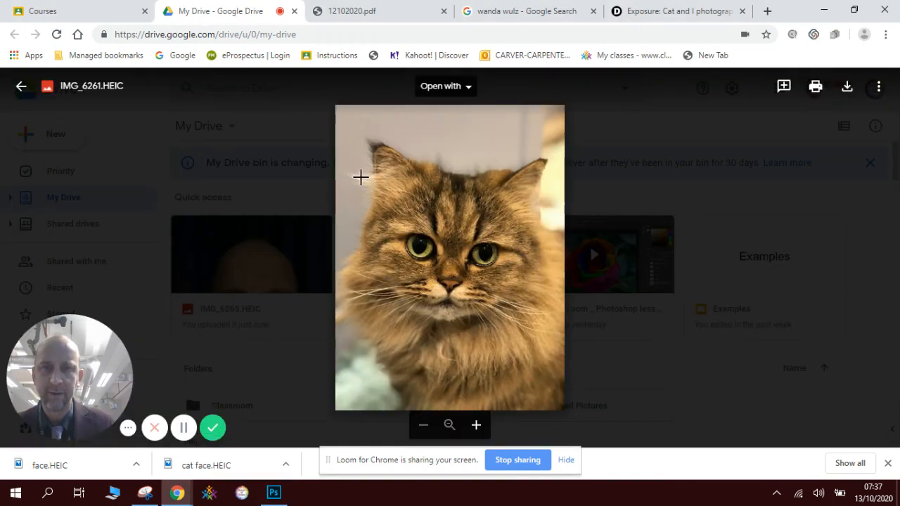
{"action": "left_click", "coordinate": [144, 492]}
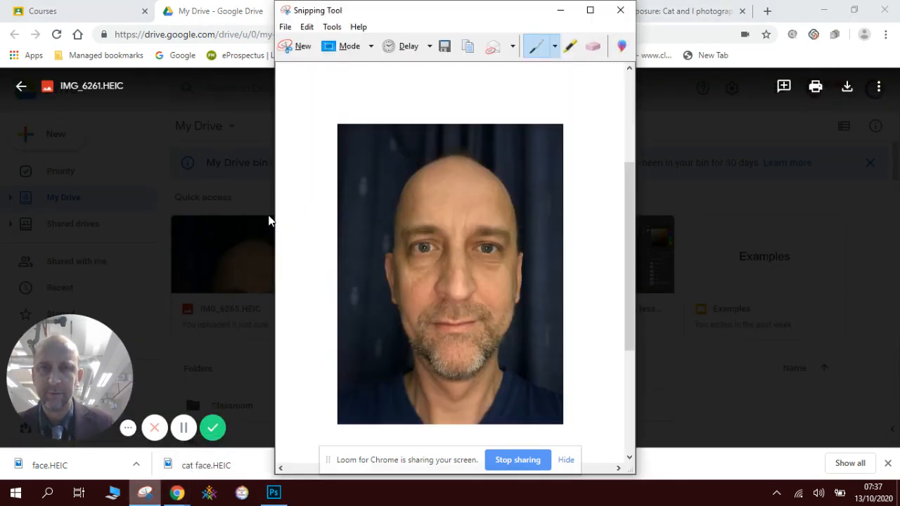
{"action": "left_click", "coordinate": [284, 46]}
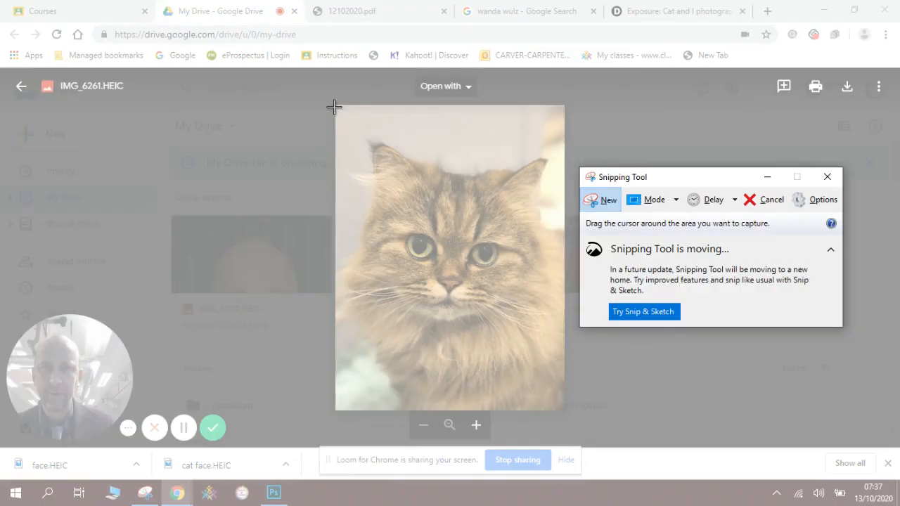
{"action": "left_click_drag", "start_coordinate": [334, 106], "coordinate": [560, 406]}
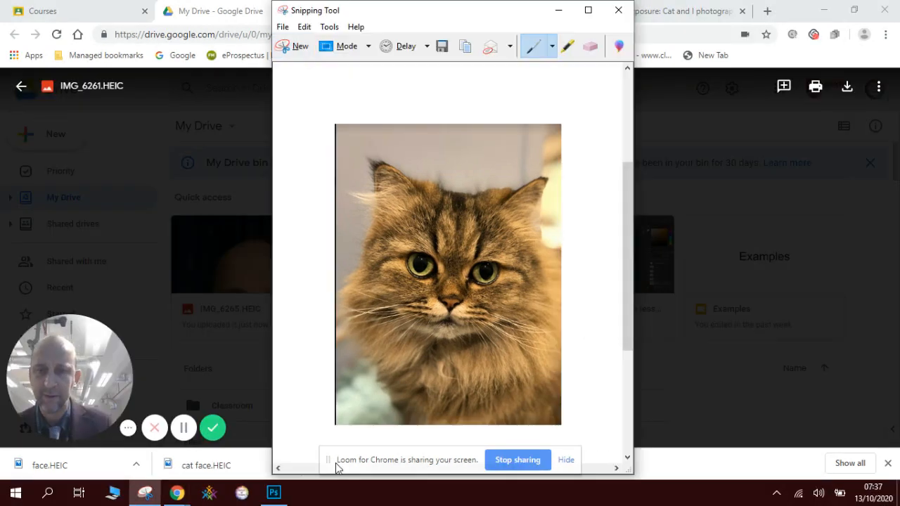
Paste the cat snip above the portrait in the Photoshop document and lower the cat layer's opacity to 48%.
{"action": "left_click", "coordinate": [273, 492]}
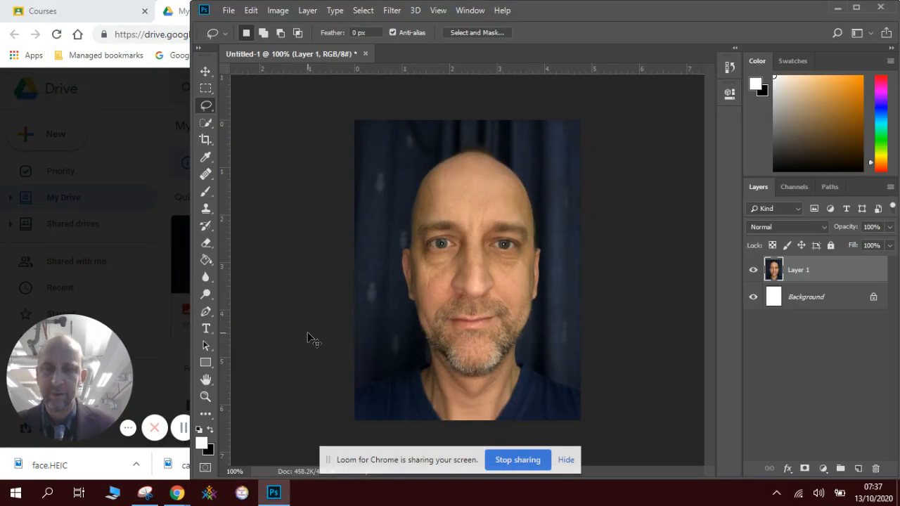
{"action": "key", "text": "ctrl+v"}
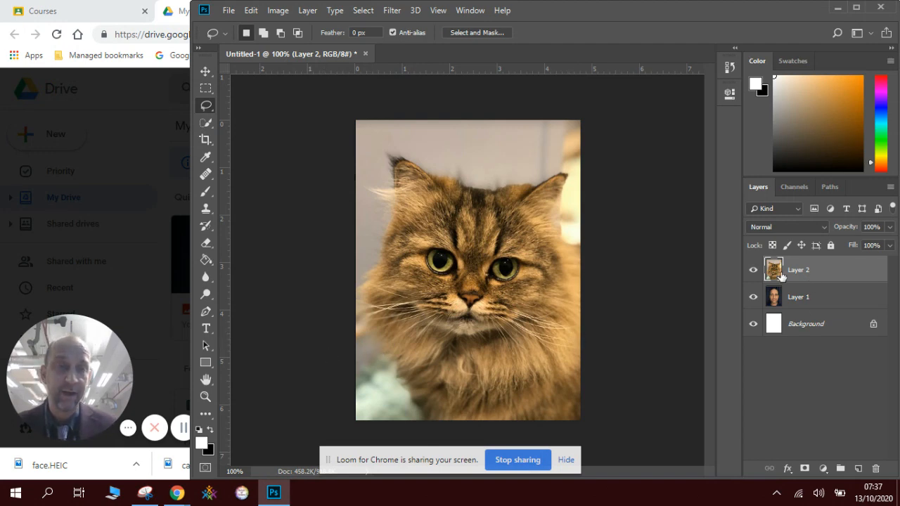
{"action": "left_click", "coordinate": [753, 270]}
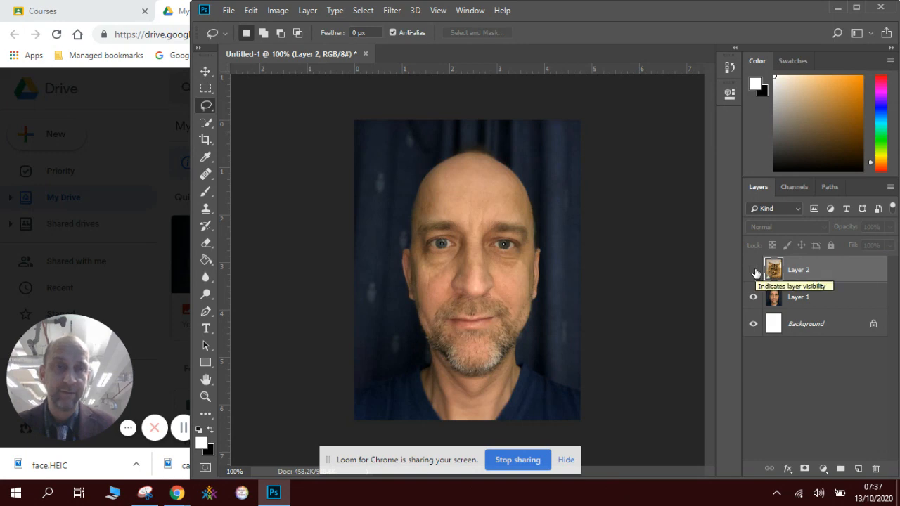
{"action": "left_click", "coordinate": [754, 270]}
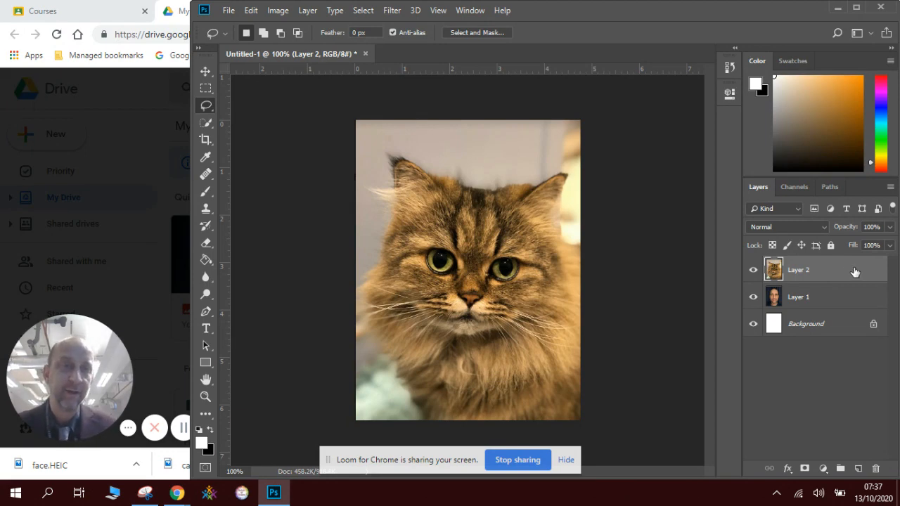
{"action": "left_click", "coordinate": [890, 227]}
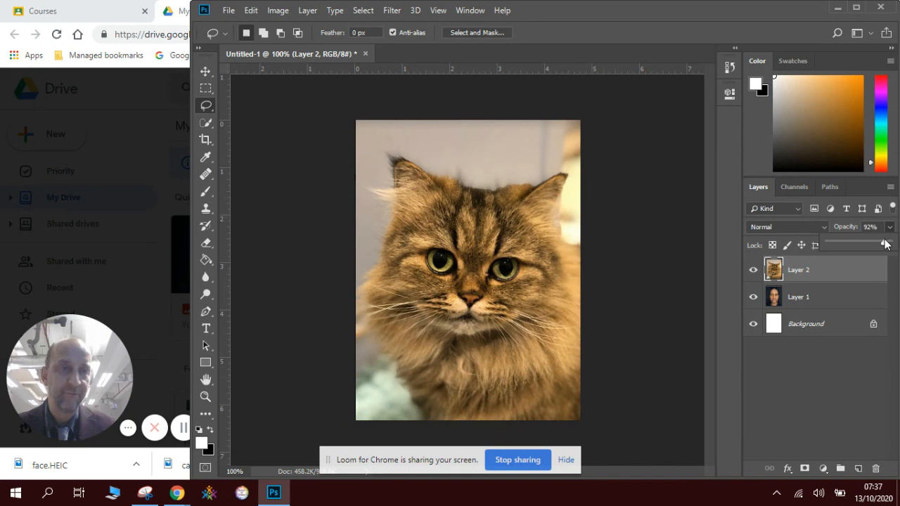
{"action": "left_click_drag", "start_coordinate": [885, 243], "coordinate": [857, 244]}
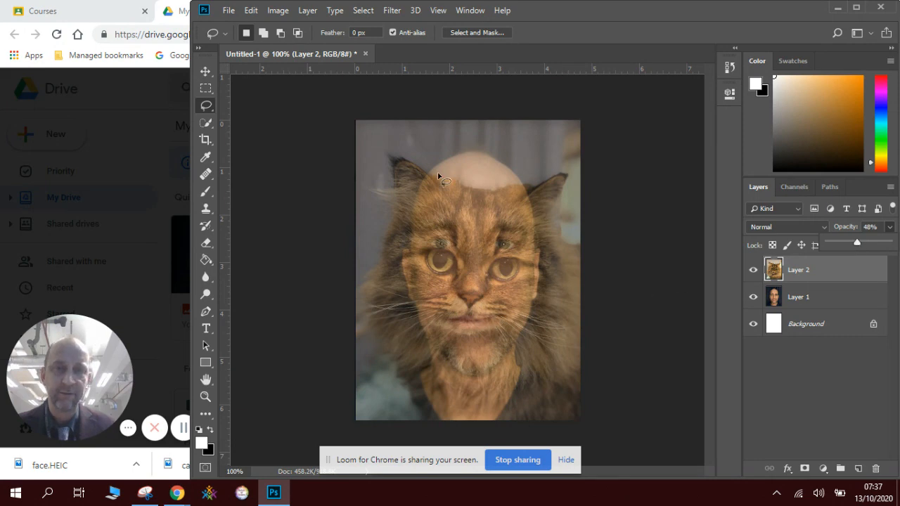
Shift the cat layer upward and rotate it to -4.67° so its eyes line up with the portrait's eyes.
{"action": "left_click", "coordinate": [205, 71]}
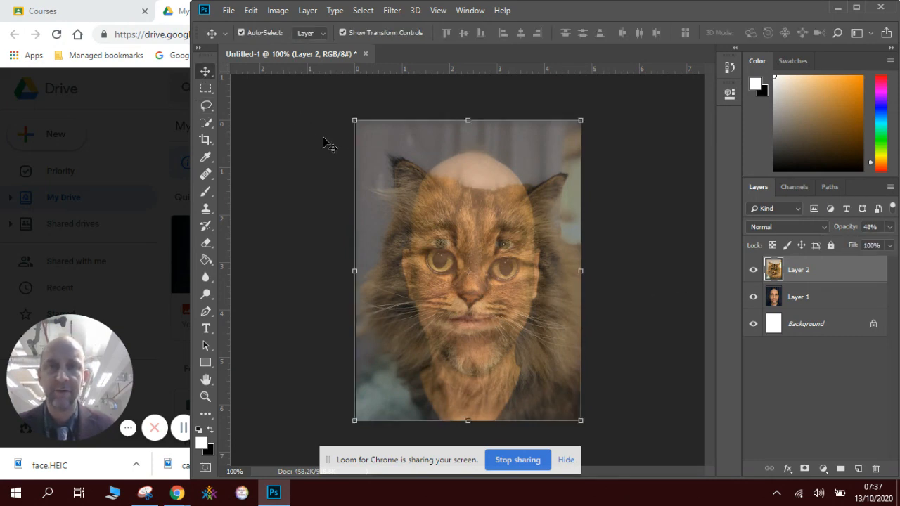
{"action": "mouse_move", "coordinate": [398, 182]}
{"action": "left_mouse_down"}
{"action": "mouse_move", "coordinate": [396, 194]}
{"action": "mouse_move", "coordinate": [400, 169]}
{"action": "left_mouse_up"}
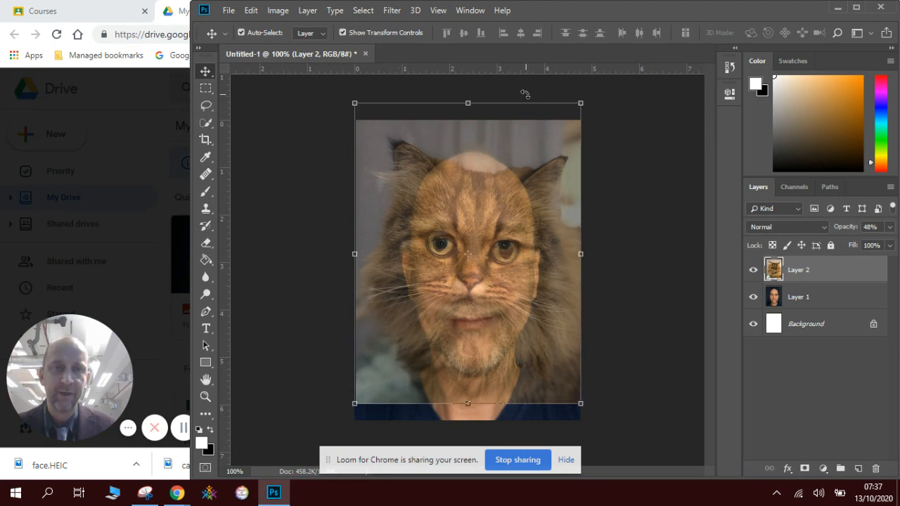
{"action": "left_click_drag", "start_coordinate": [521, 93], "coordinate": [509, 93]}
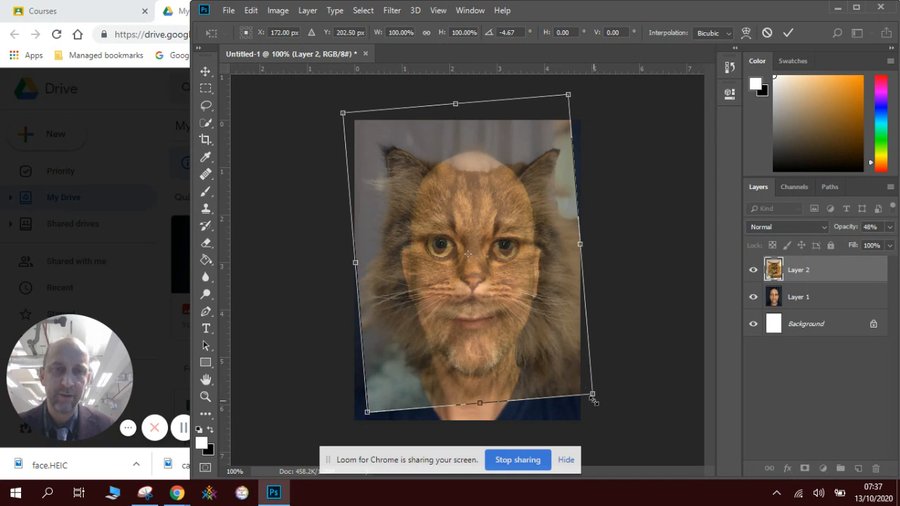
Scale the cat layer to about 107% width and 123% height, aligning its eyes and mouth with the portrait, and apply the transform.
{"action": "left_click_drag", "start_coordinate": [593, 398], "coordinate": [591, 399]}
{"action": "left_click_drag", "start_coordinate": [541, 327], "coordinate": [543, 314]}
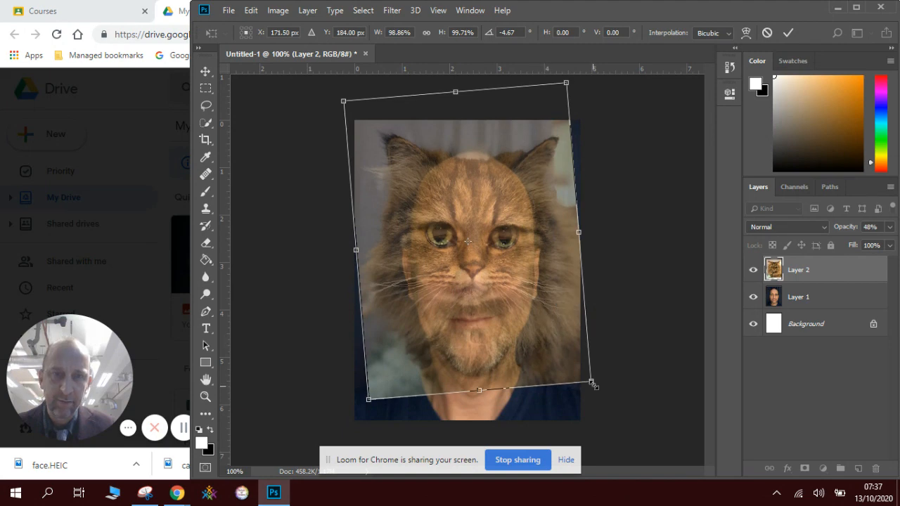
{"action": "left_click_drag", "start_coordinate": [591, 382], "coordinate": [609, 423]}
{"action": "left_click_drag", "start_coordinate": [546, 363], "coordinate": [529, 355]}
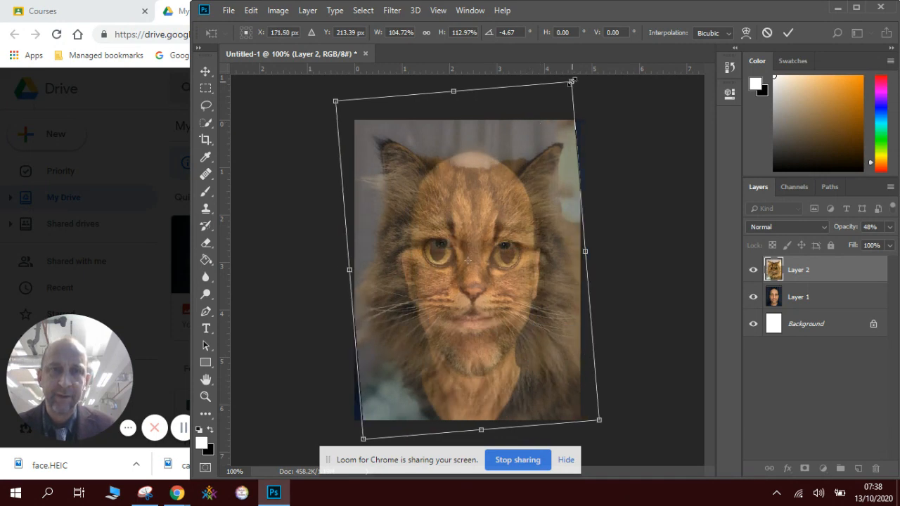
{"action": "left_click_drag", "start_coordinate": [571, 81], "coordinate": [580, 64]}
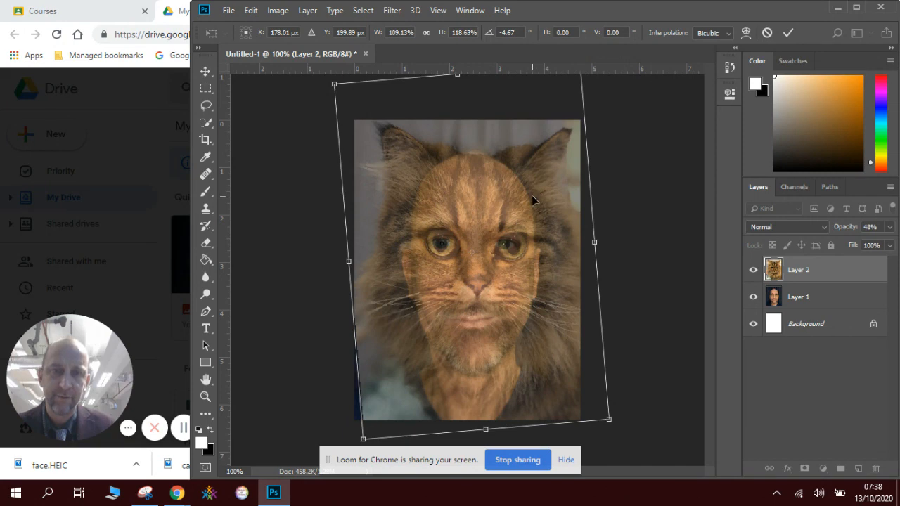
{"action": "mouse_move", "coordinate": [532, 195]}
{"action": "left_mouse_down"}
{"action": "mouse_move", "coordinate": [541, 206]}
{"action": "mouse_move", "coordinate": [528, 193]}
{"action": "left_mouse_up"}
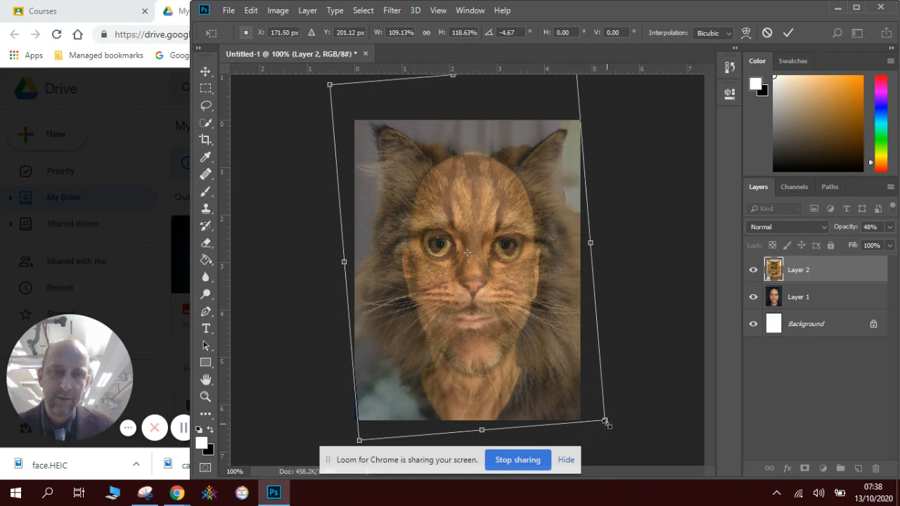
{"action": "left_click_drag", "start_coordinate": [606, 423], "coordinate": [610, 427]}
{"action": "left_click_drag", "start_coordinate": [554, 264], "coordinate": [552, 259]}
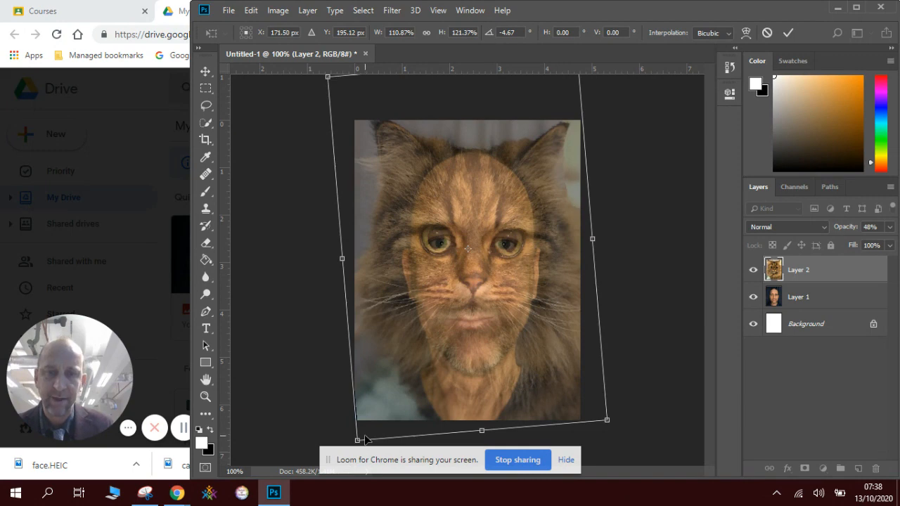
{"action": "left_click_drag", "start_coordinate": [357, 441], "coordinate": [355, 445]}
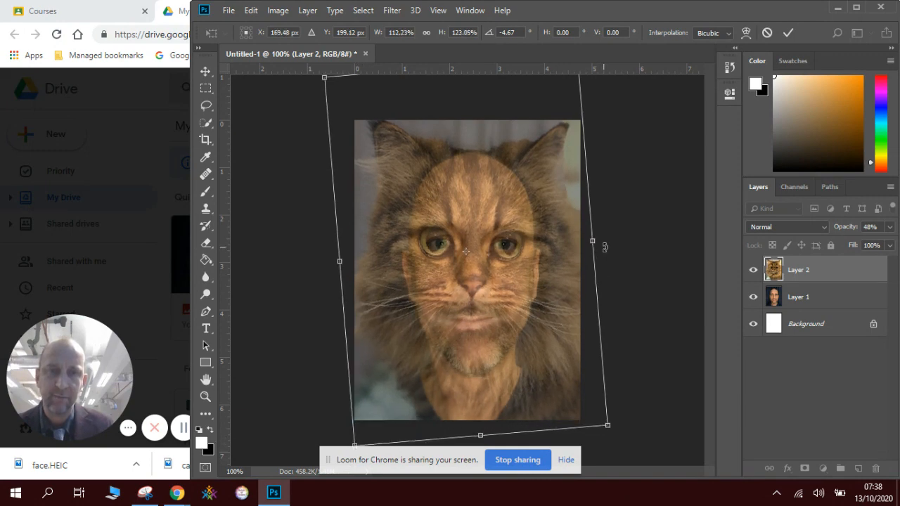
{"action": "left_click_drag", "start_coordinate": [594, 242], "coordinate": [588, 242]}
{"action": "left_click_drag", "start_coordinate": [340, 260], "coordinate": [348, 261]}
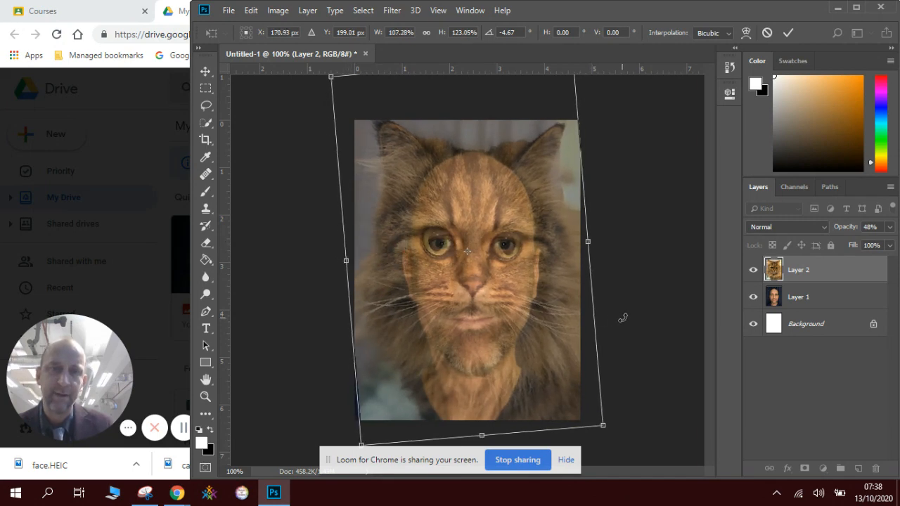
{"action": "key", "text": "Return"}
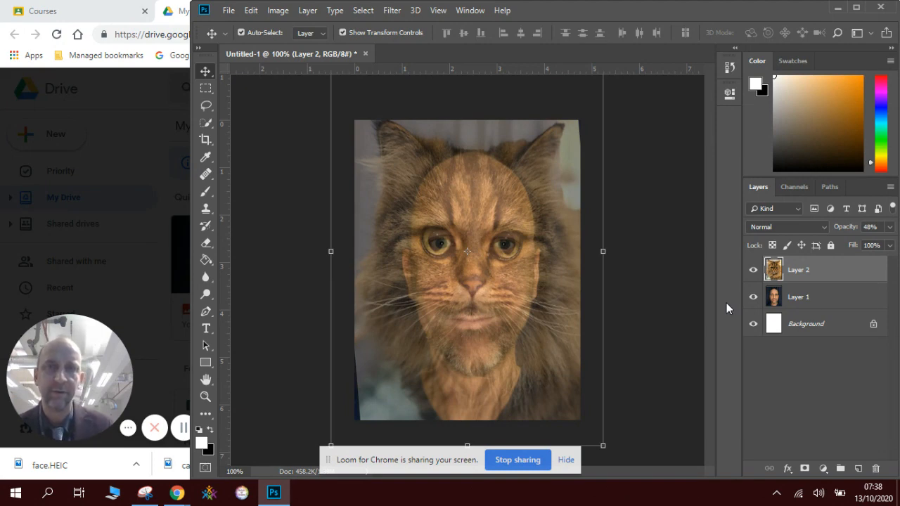
Erase the right half of the cat layer with a soft round 187 px eraser, exposing the portrait underneath.
{"action": "left_click", "coordinate": [206, 244]}
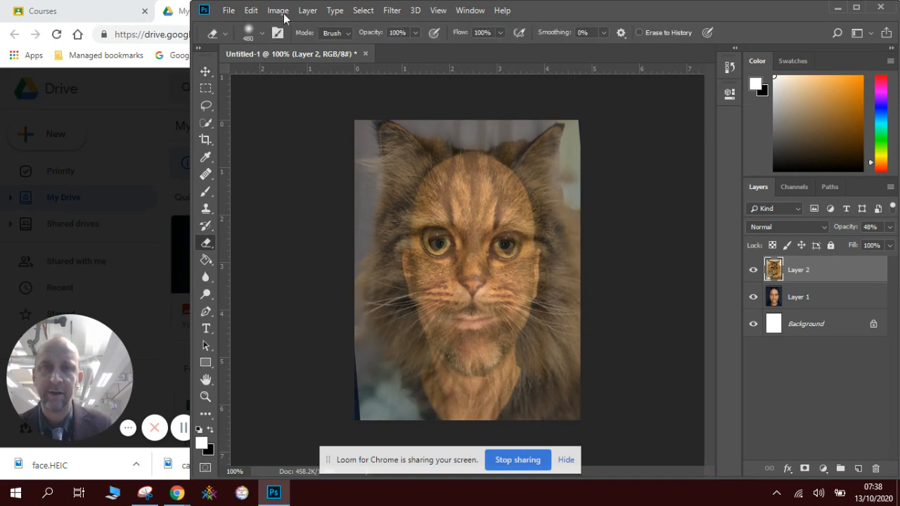
{"action": "left_click", "coordinate": [263, 34]}
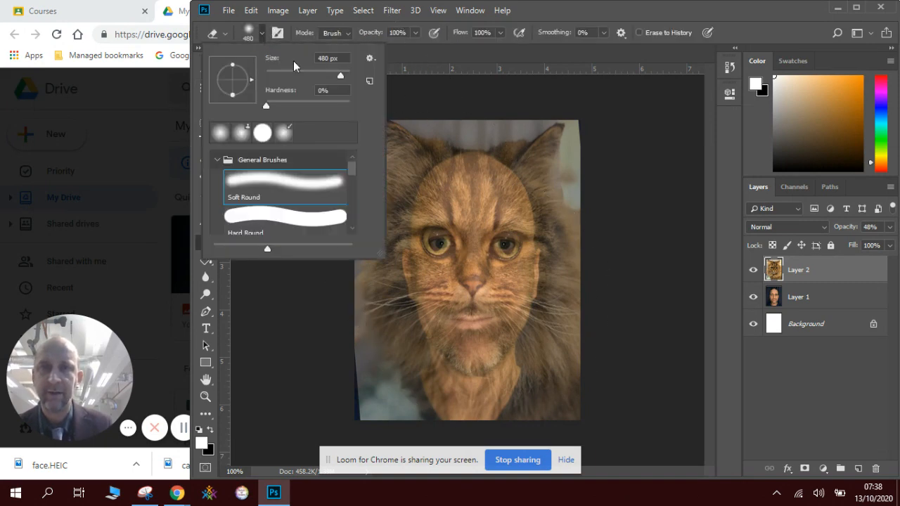
{"action": "left_click_drag", "start_coordinate": [327, 73], "coordinate": [324, 73]}
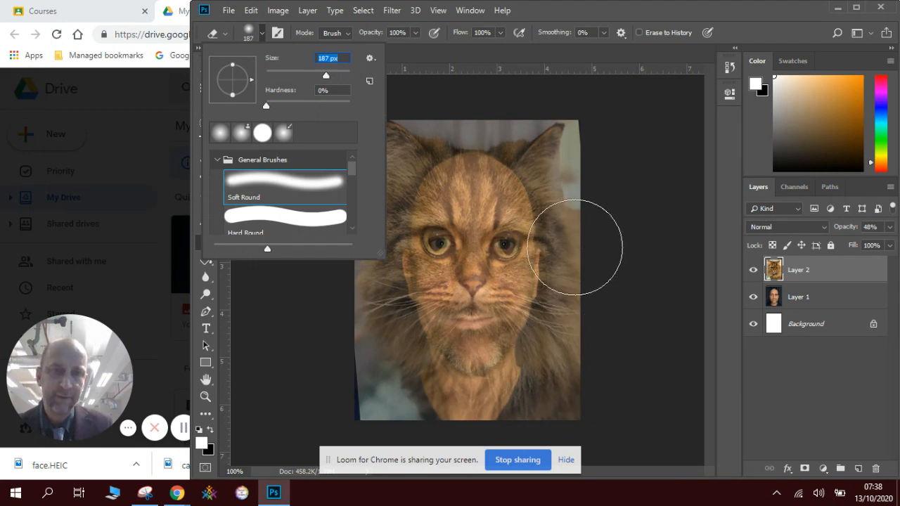
{"action": "mouse_move", "coordinate": [572, 253]}
{"action": "left_mouse_down"}
{"action": "mouse_move", "coordinate": [578, 258]}
{"action": "mouse_move", "coordinate": [558, 263]}
{"action": "mouse_move", "coordinate": [562, 242]}
{"action": "mouse_move", "coordinate": [553, 241]}
{"action": "mouse_move", "coordinate": [536, 258]}
{"action": "left_mouse_up"}
{"action": "mouse_move", "coordinate": [547, 279]}
{"action": "left_mouse_down"}
{"action": "mouse_move", "coordinate": [565, 334]}
{"action": "mouse_move", "coordinate": [563, 322]}
{"action": "mouse_move", "coordinate": [557, 338]}
{"action": "mouse_move", "coordinate": [563, 322]}
{"action": "mouse_move", "coordinate": [542, 375]}
{"action": "mouse_move", "coordinate": [564, 322]}
{"action": "mouse_move", "coordinate": [548, 142]}
{"action": "left_mouse_up"}
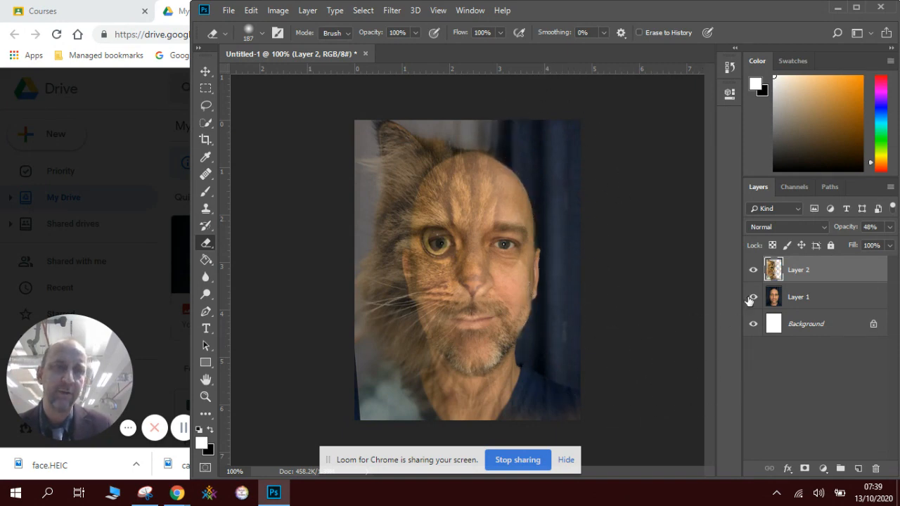
Raise the cat layer's opacity to 84% and stretch the layer downward to 104.05% height.
{"action": "left_click", "coordinate": [889, 228]}
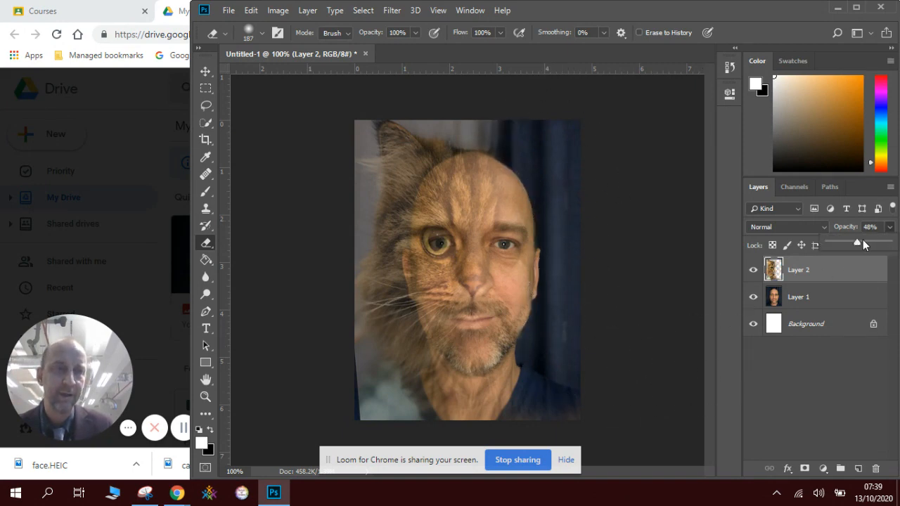
{"action": "left_click_drag", "start_coordinate": [861, 239], "coordinate": [878, 240]}
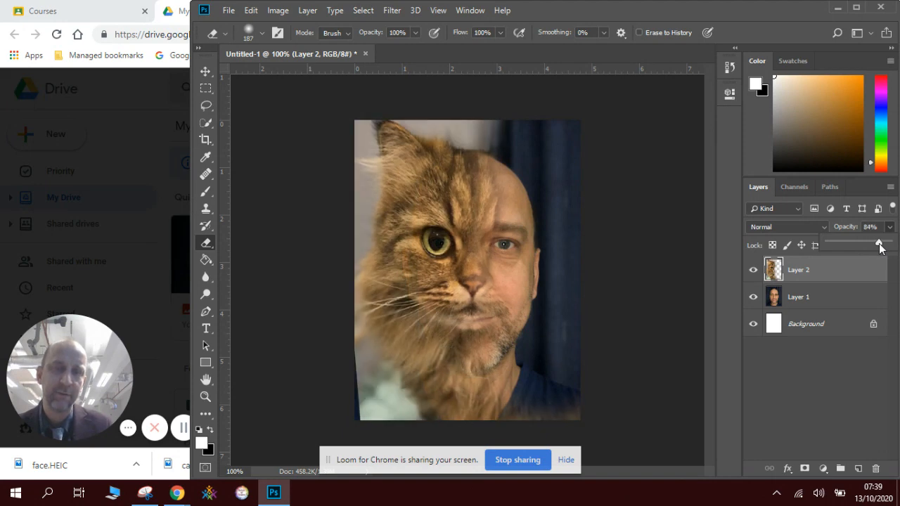
{"action": "left_click", "coordinate": [205, 72]}
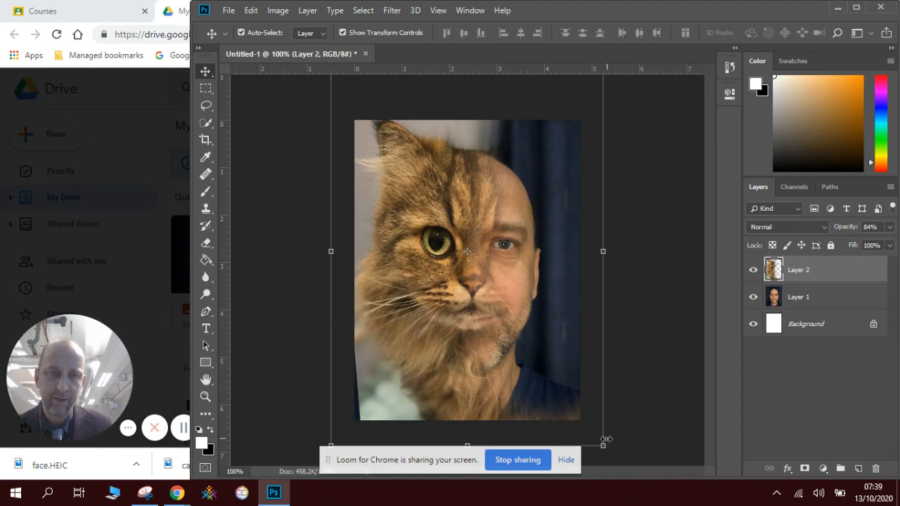
{"action": "left_click_drag", "start_coordinate": [601, 445], "coordinate": [602, 460]}
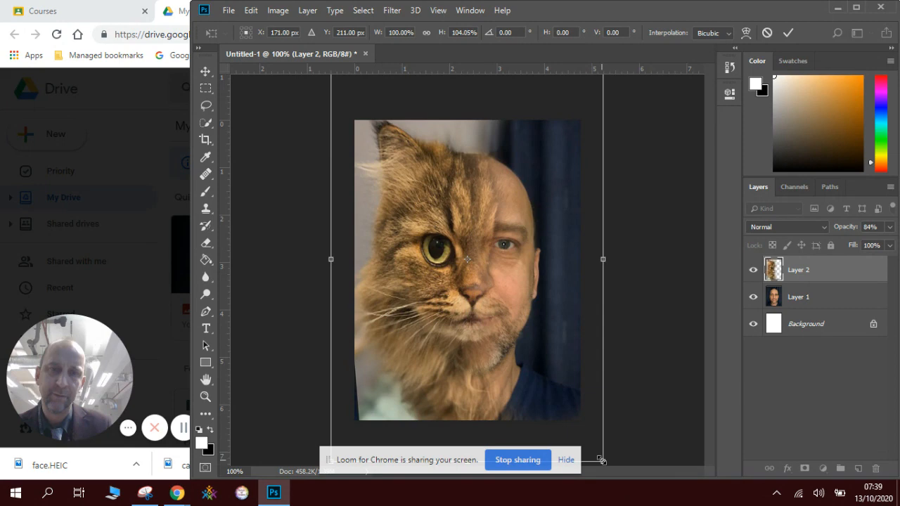
{"action": "key", "text": "Return"}
{"action": "left_click", "coordinate": [662, 340]}
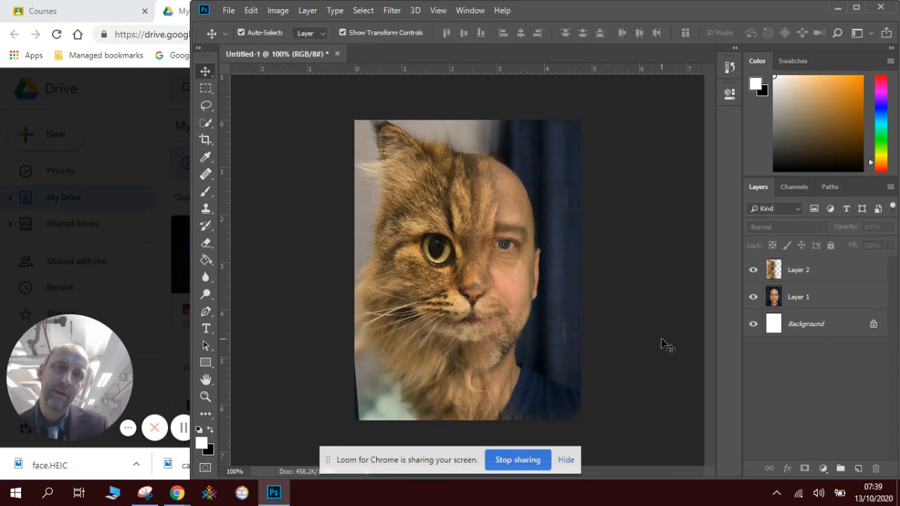
{"action": "left_click", "coordinate": [801, 298]}
{"action": "mouse_move", "coordinate": [578, 420]}
{"action": "left_mouse_down"}
{"action": "mouse_move", "coordinate": [573, 406]}
{"action": "mouse_move", "coordinate": [576, 422]}
{"action": "left_mouse_up"}
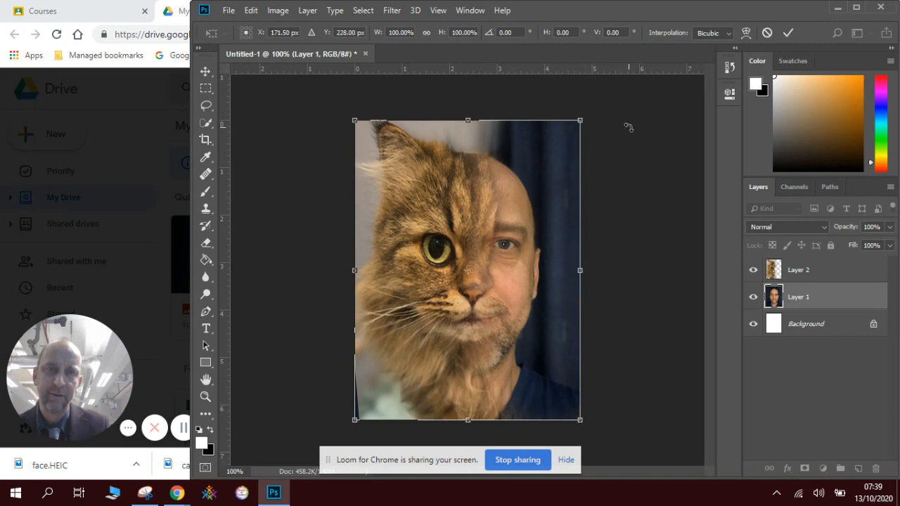
{"action": "key", "text": "Return"}
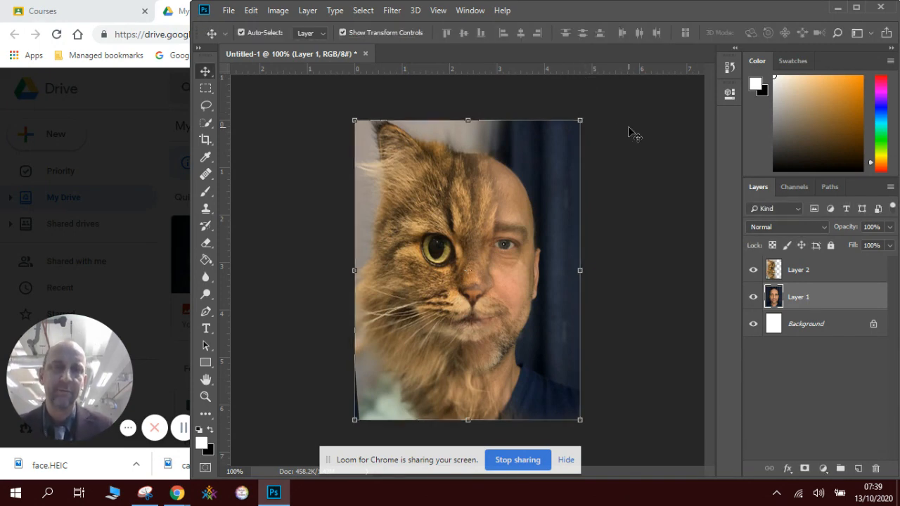
Convert the cat layer to black and white with the Default preset of the Black & White adjustment.
{"action": "left_click", "coordinate": [804, 274]}
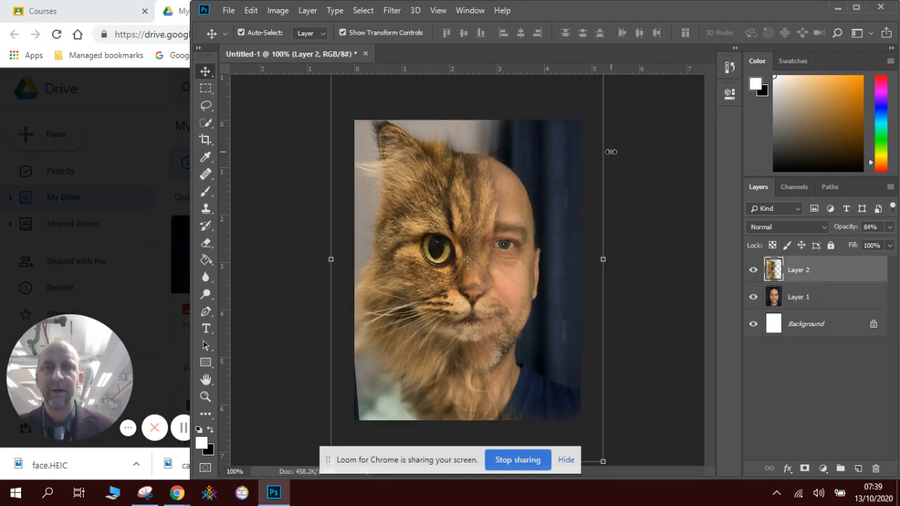
{"action": "left_click", "coordinate": [284, 14]}
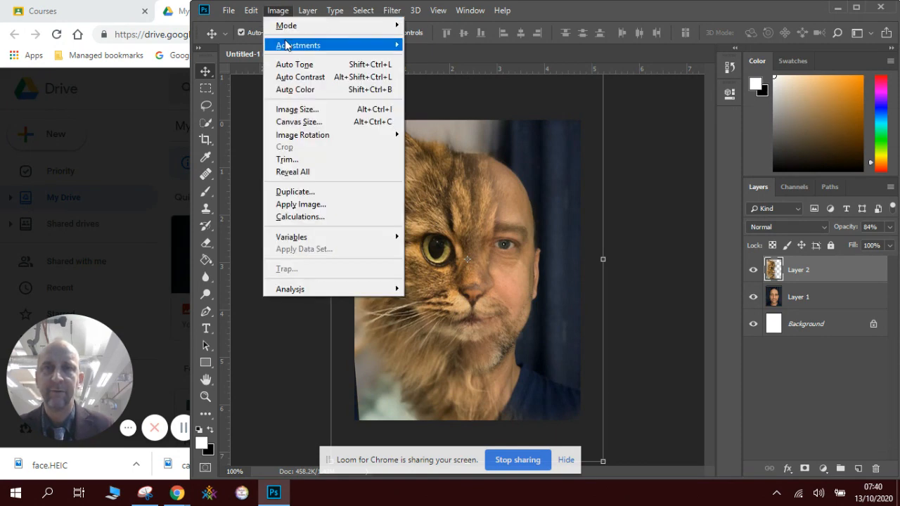
{"action": "mouse_move", "coordinate": [293, 45]}
{"action": "left_click", "coordinate": [442, 140]}
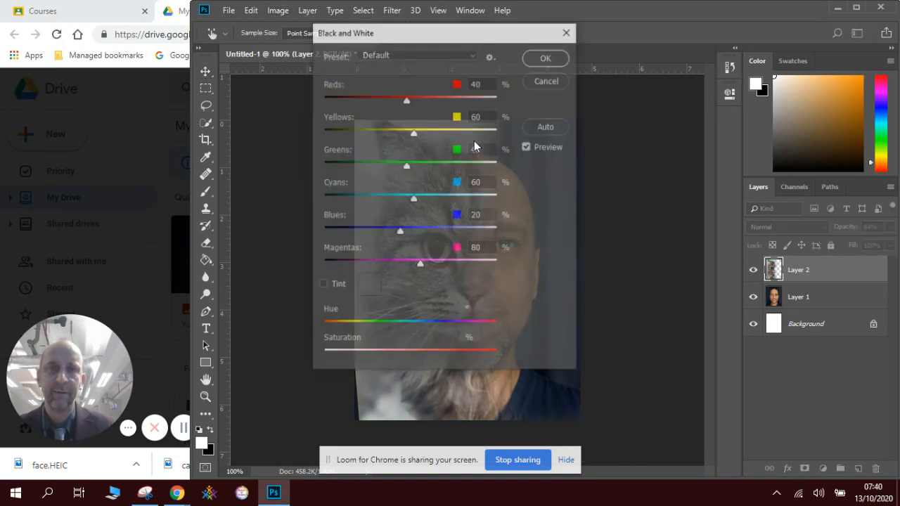
{"action": "left_click", "coordinate": [545, 60]}
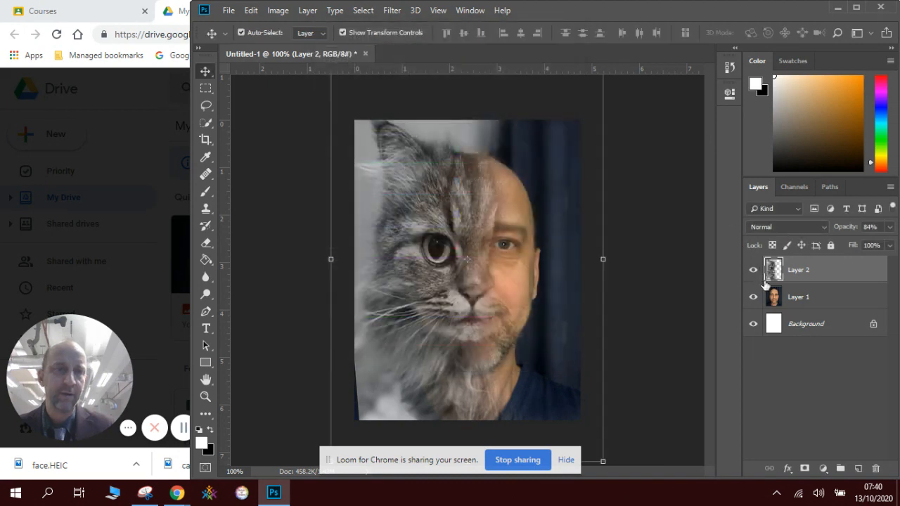
Convert the portrait layer to black and white using the same Default adjustment preset.
{"action": "left_click", "coordinate": [812, 302]}
{"action": "left_click", "coordinate": [279, 10]}
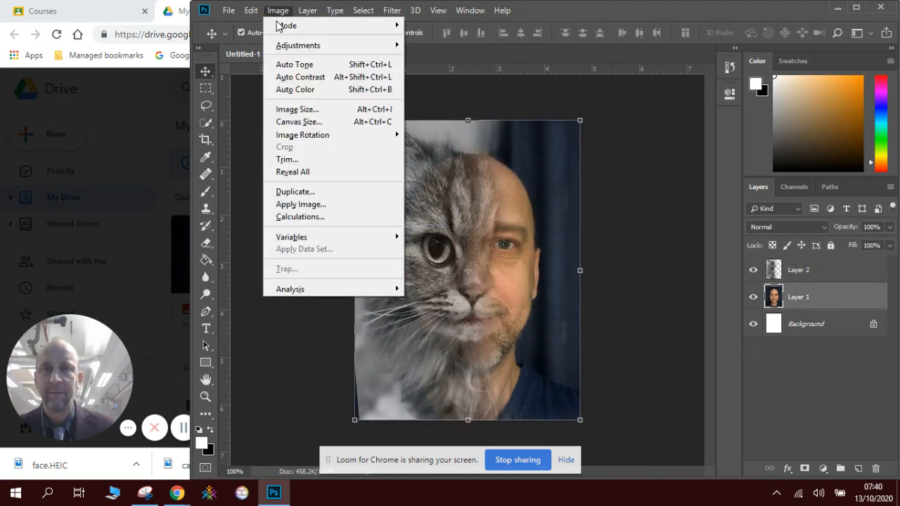
{"action": "mouse_move", "coordinate": [286, 47]}
{"action": "left_click", "coordinate": [484, 141]}
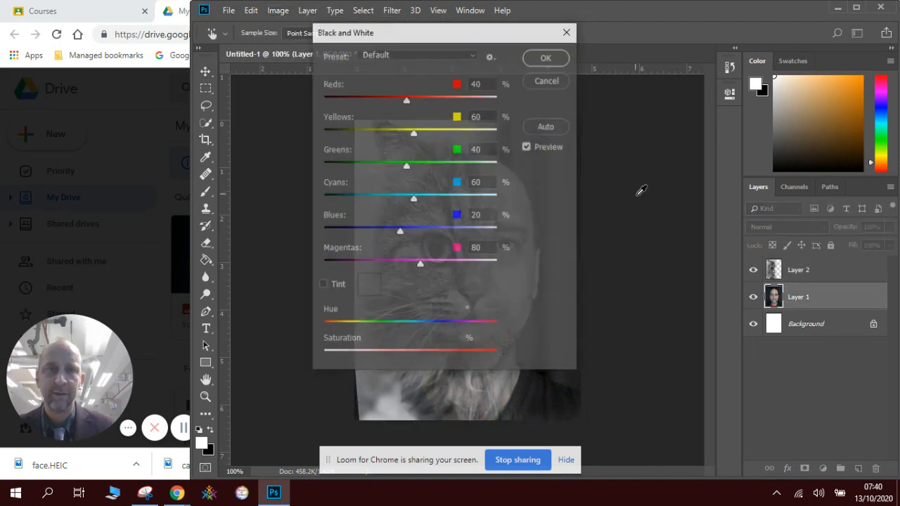
{"action": "left_click", "coordinate": [546, 58]}
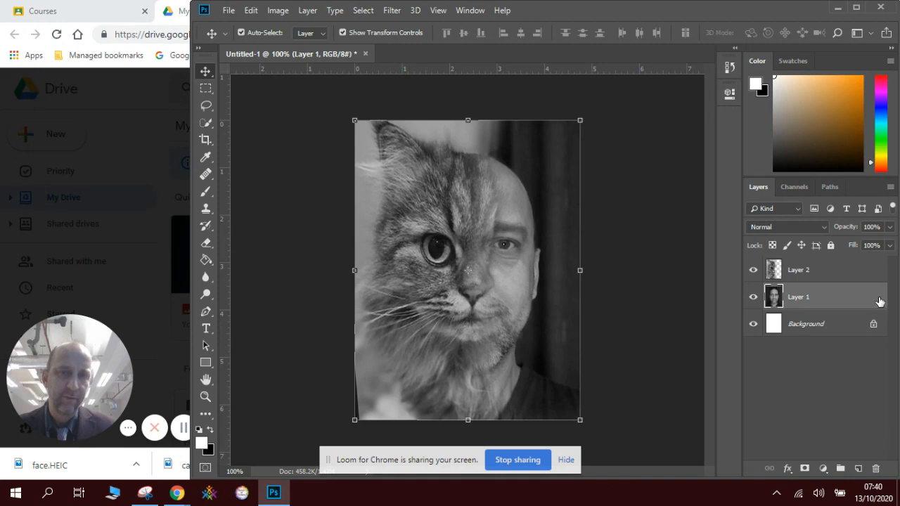
Darken the portrait layer with an Exposure adjustment, setting exposure to -1.10 and offset to -0.0394.
{"action": "left_click", "coordinate": [278, 10]}
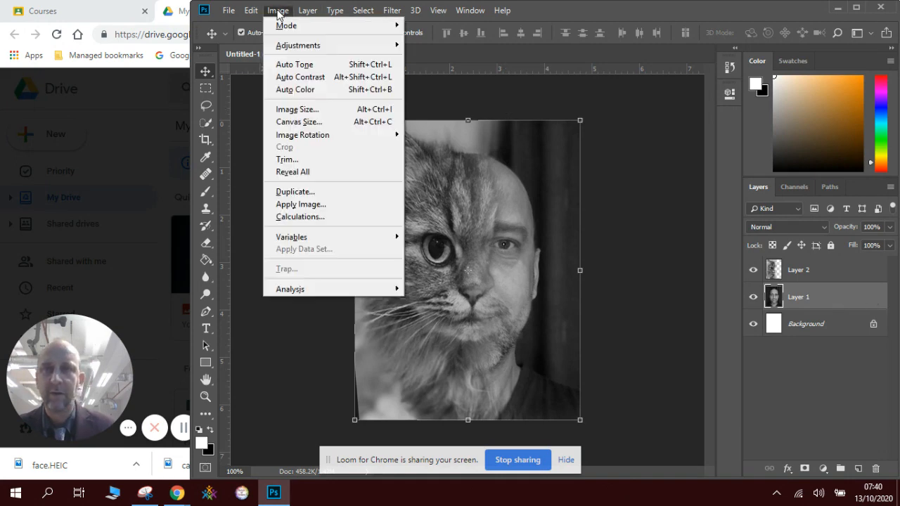
{"action": "mouse_move", "coordinate": [287, 45]}
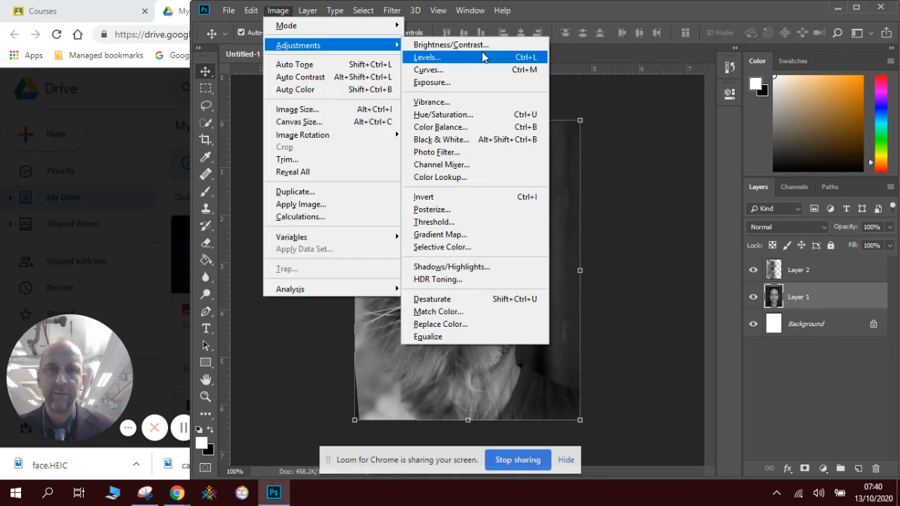
{"action": "left_click", "coordinate": [476, 84]}
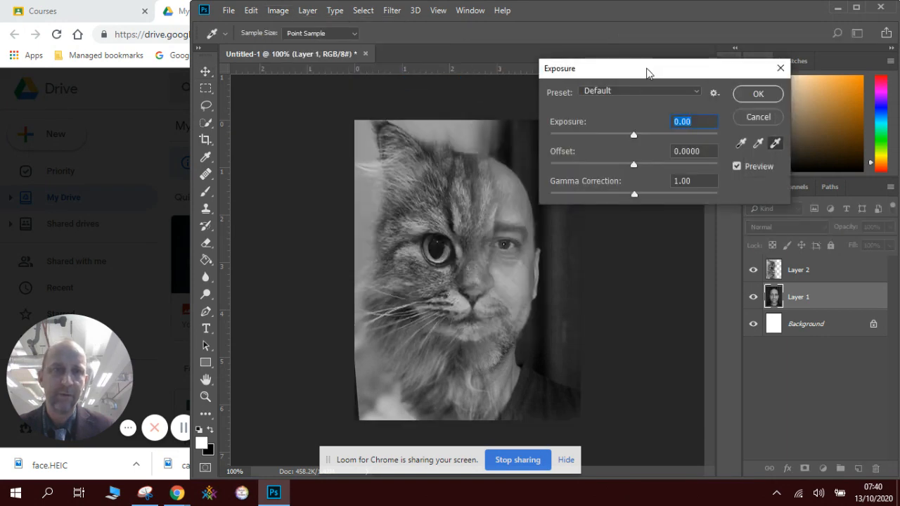
{"action": "left_click_drag", "start_coordinate": [647, 72], "coordinate": [725, 64]}
{"action": "left_click_drag", "start_coordinate": [710, 131], "coordinate": [697, 129]}
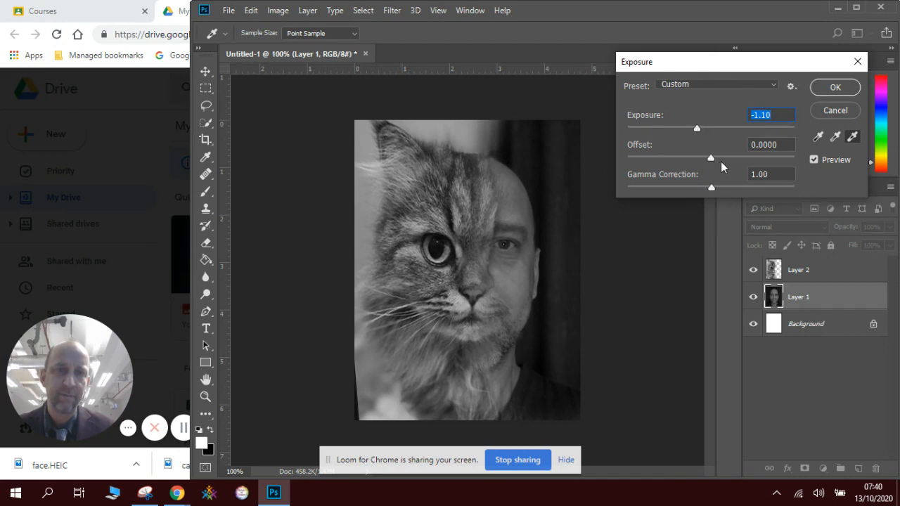
{"action": "left_click_drag", "start_coordinate": [721, 161], "coordinate": [712, 189]}
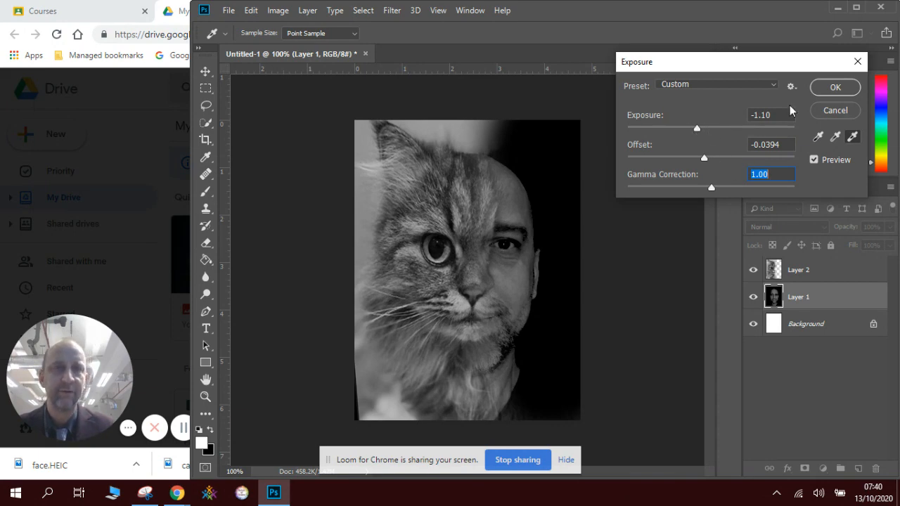
{"action": "left_click", "coordinate": [835, 88]}
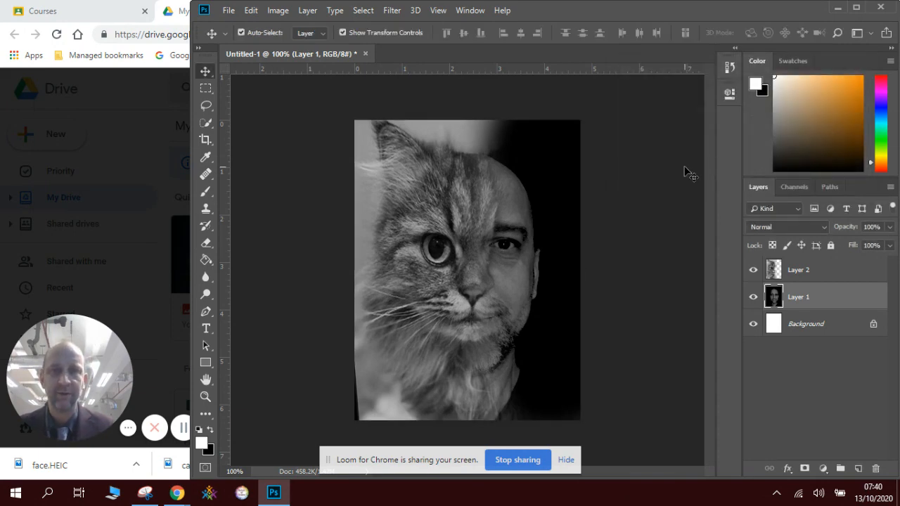
{"action": "left_click", "coordinate": [687, 173]}
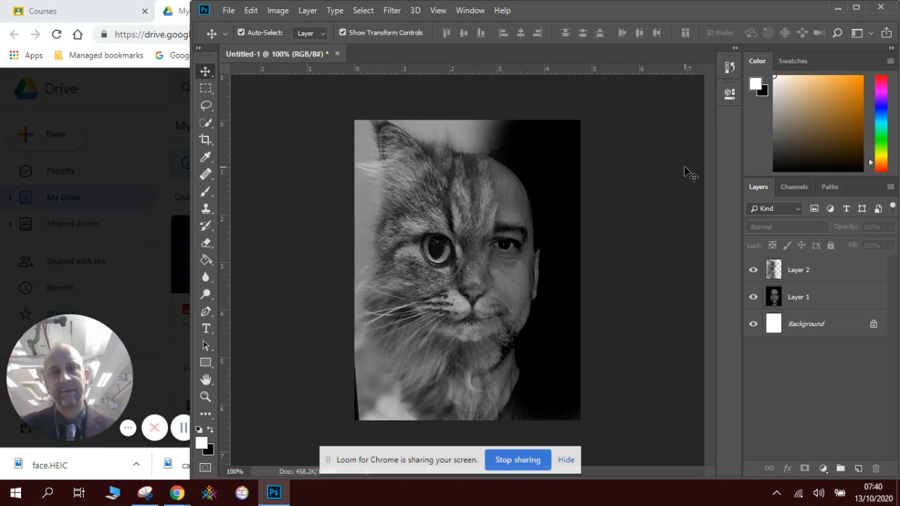
Switch to Chrome's Wanda Wulz image results and shrink the browser window to compare the original with the composite in Photoshop.
{"action": "left_click", "coordinate": [100, 13]}
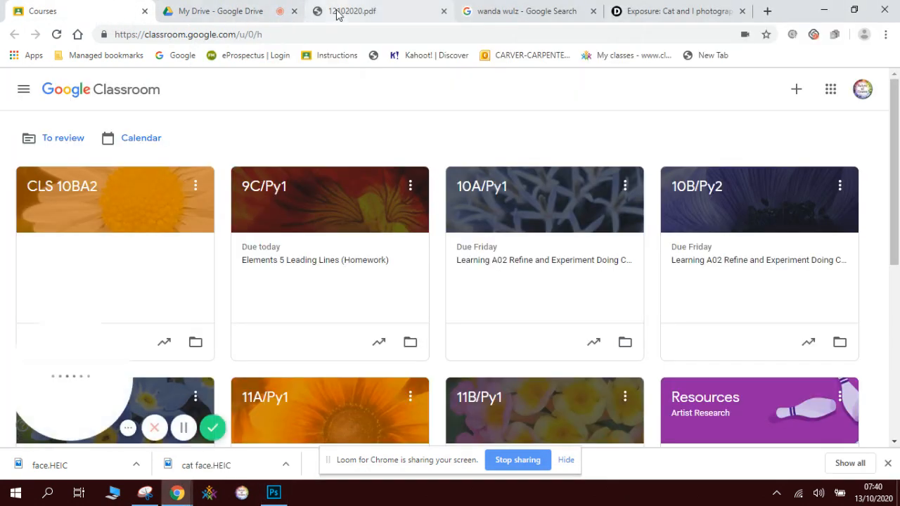
{"action": "left_click", "coordinate": [497, 12]}
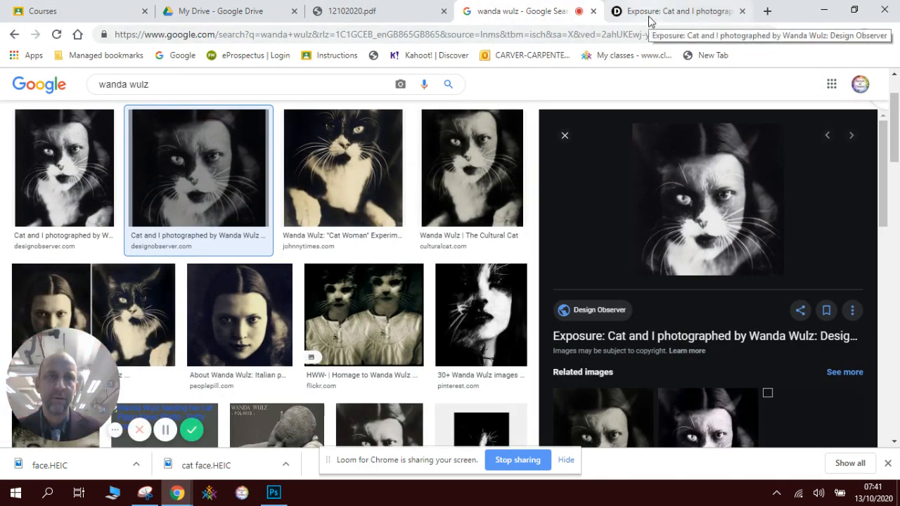
{"action": "left_click", "coordinate": [853, 11]}
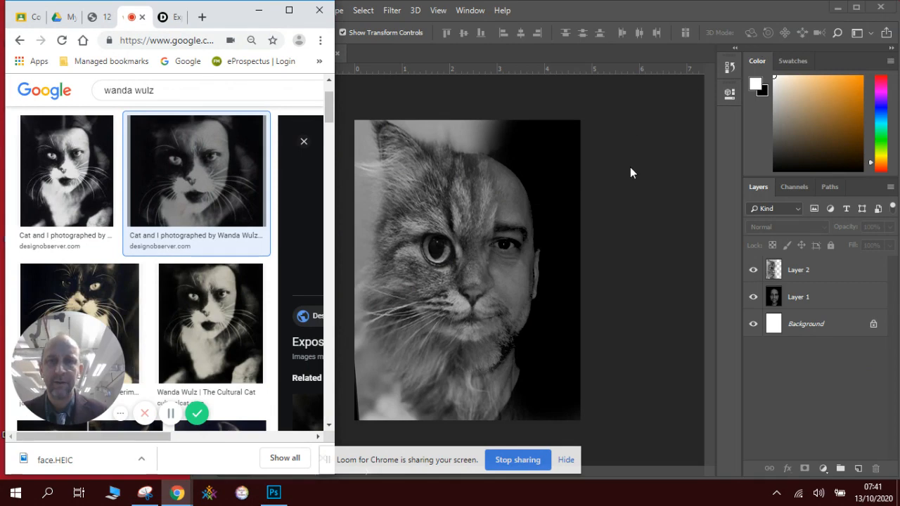